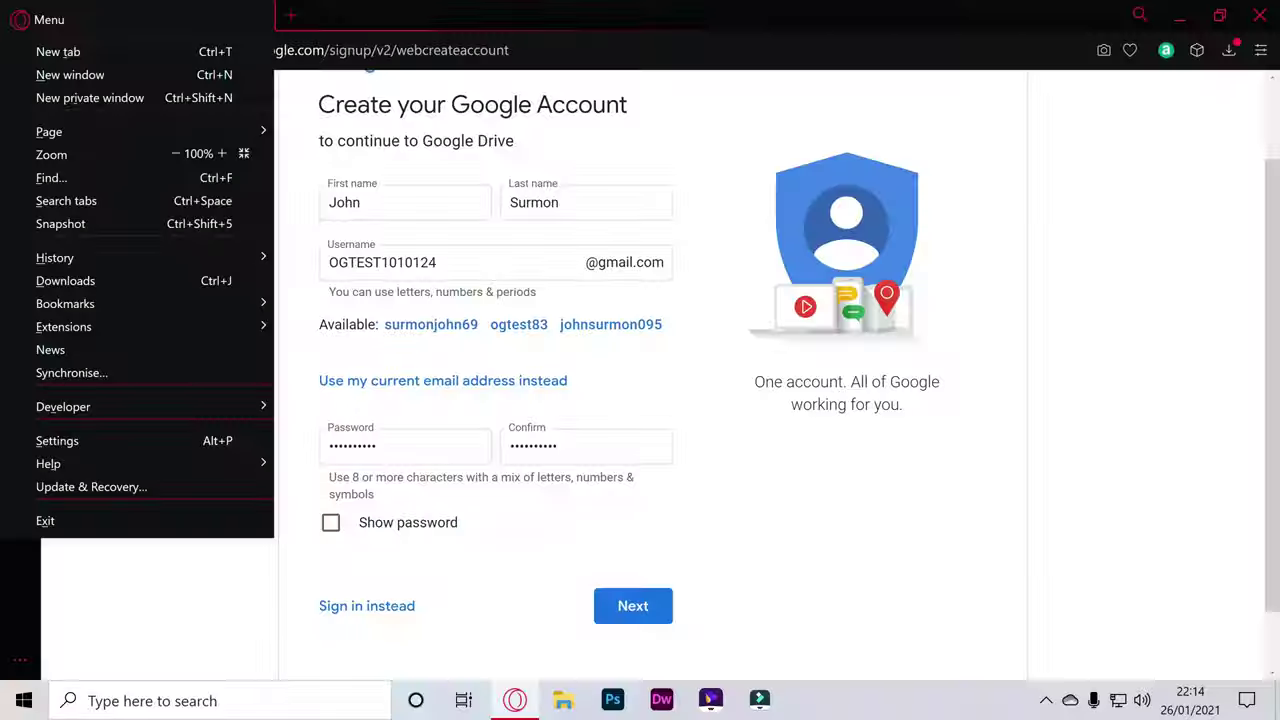
Step: Scroll to the bottom of the Create your Google Account form and submit John's name, username and password
{"action": "left_click", "coordinate": [822, 522]}
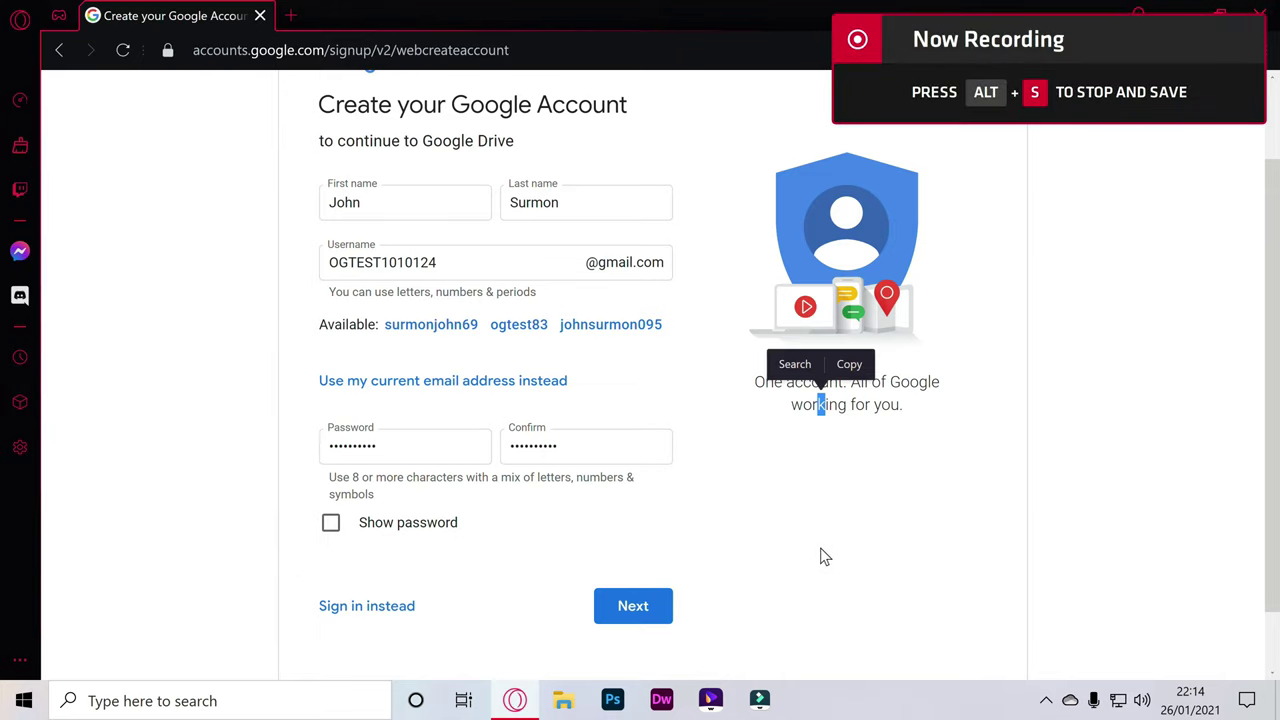
{"action": "left_click", "coordinate": [816, 558]}
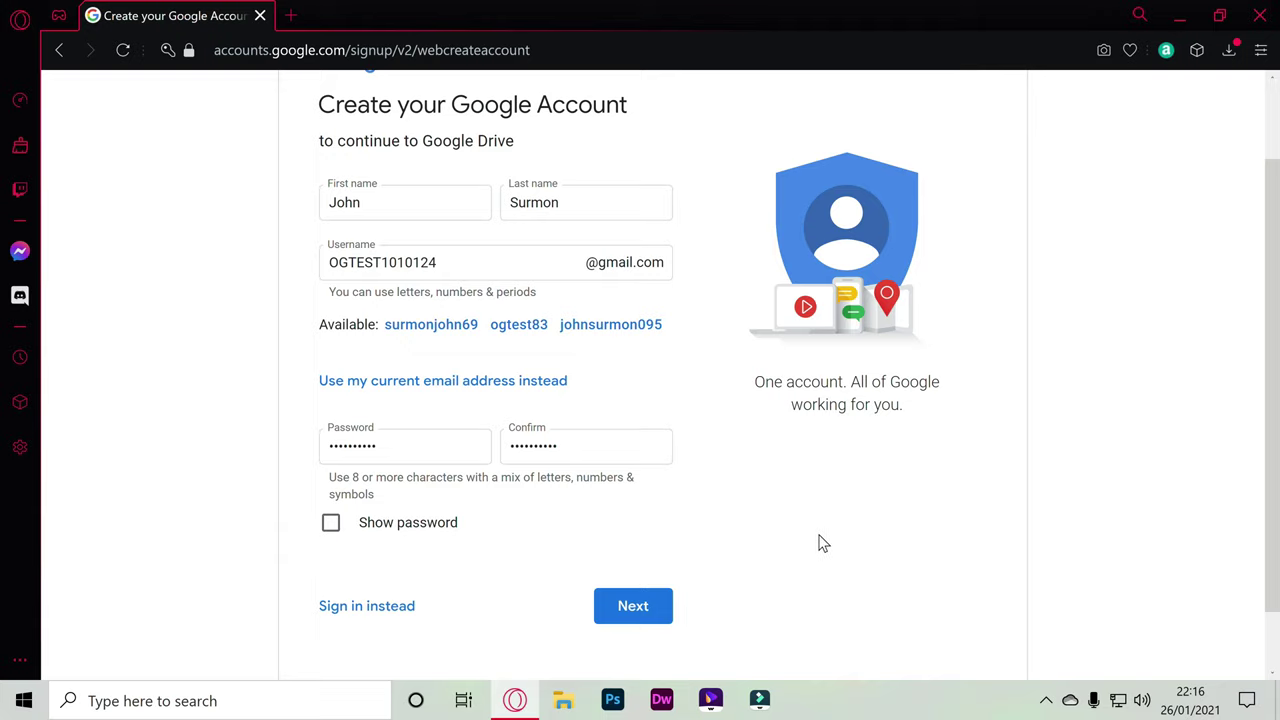
{"action": "scroll", "coordinate": [820, 530], "scroll_direction": "up", "scroll_amount": 1}
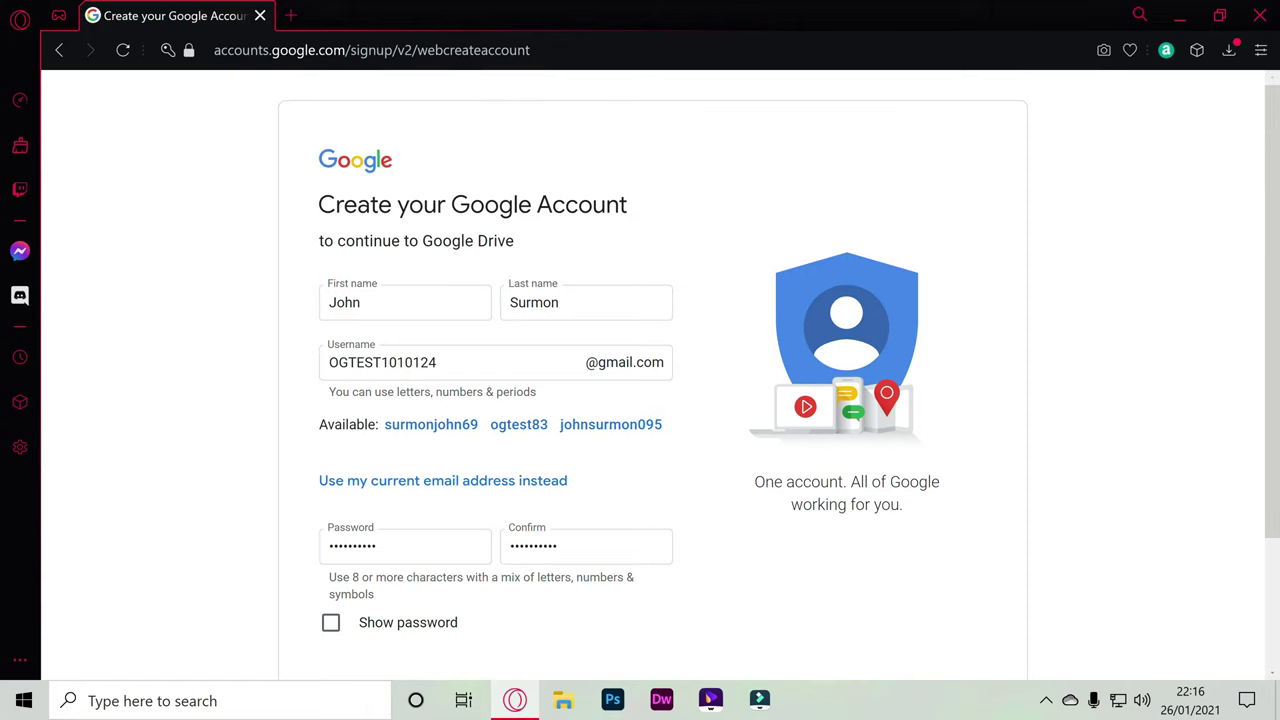
{"action": "scroll", "coordinate": [827, 496], "scroll_direction": "down", "scroll_amount": 1}
{"action": "scroll", "coordinate": [886, 645], "scroll_direction": "up", "scroll_amount": 1}
{"action": "scroll", "coordinate": [645, 493], "scroll_direction": "down", "scroll_amount": 1}
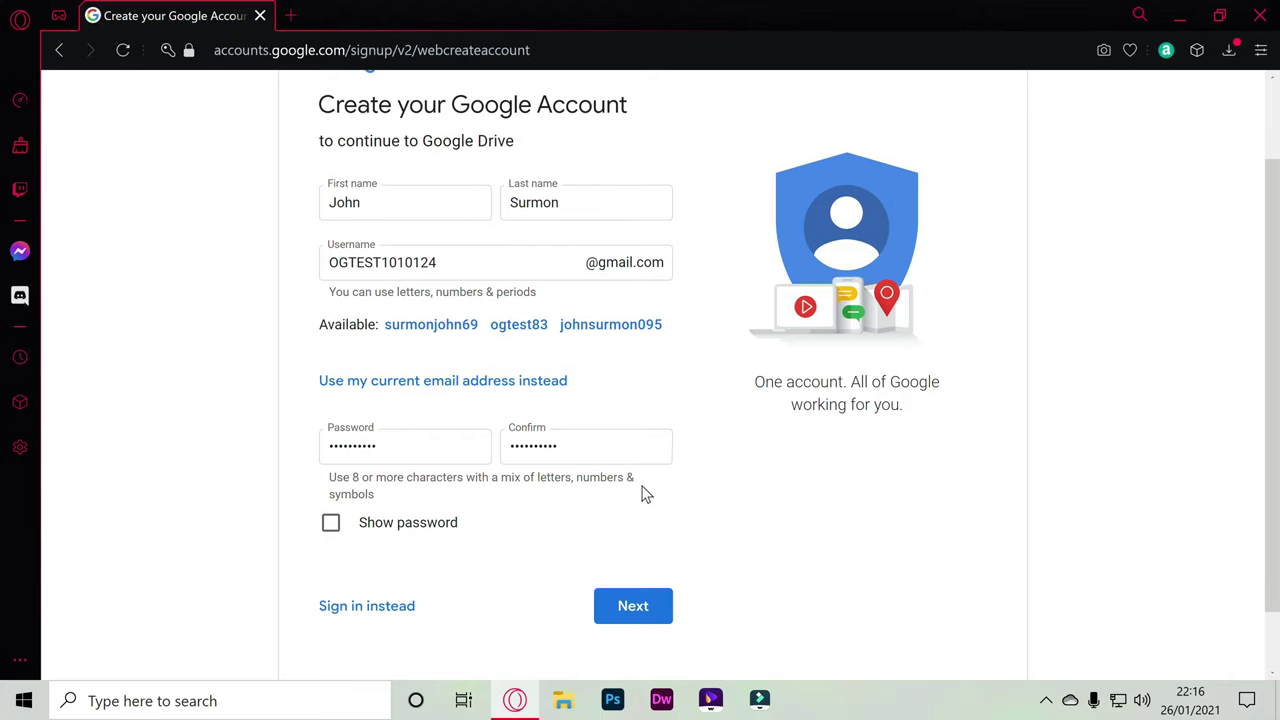
{"action": "scroll", "coordinate": [645, 493], "scroll_direction": "up", "scroll_amount": 1}
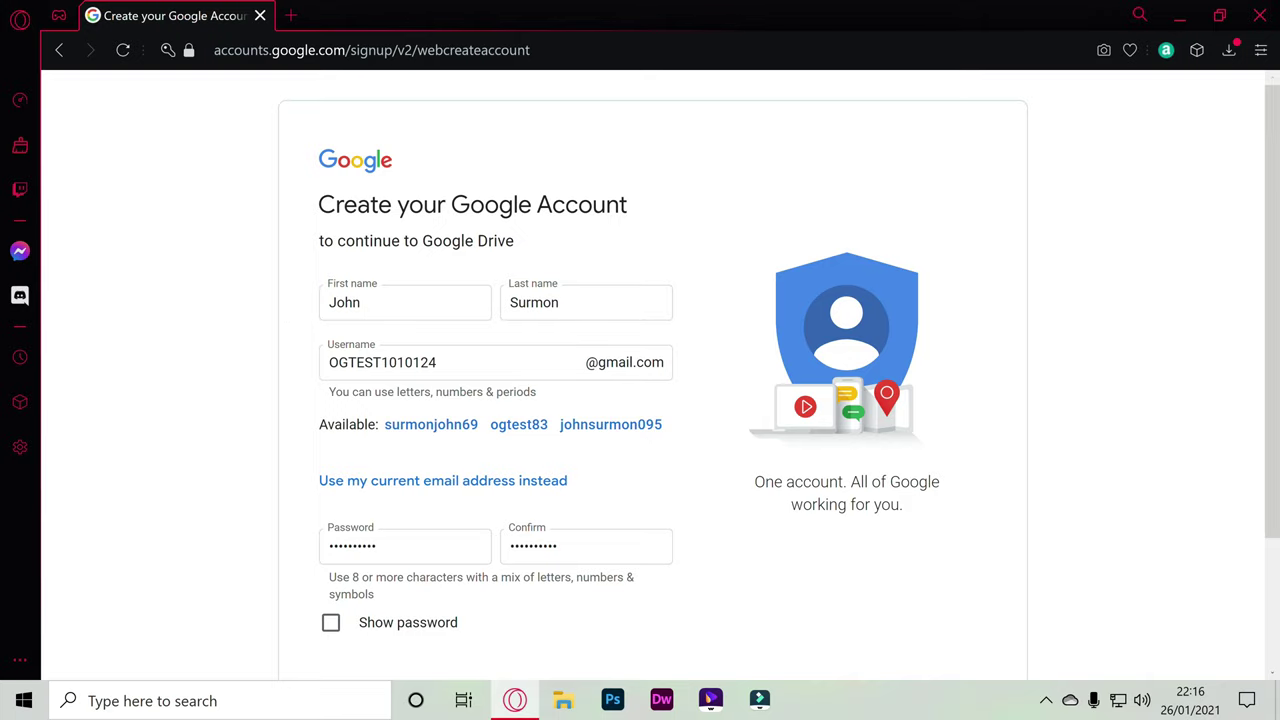
{"action": "scroll", "coordinate": [566, 466], "scroll_direction": "down", "scroll_amount": 1}
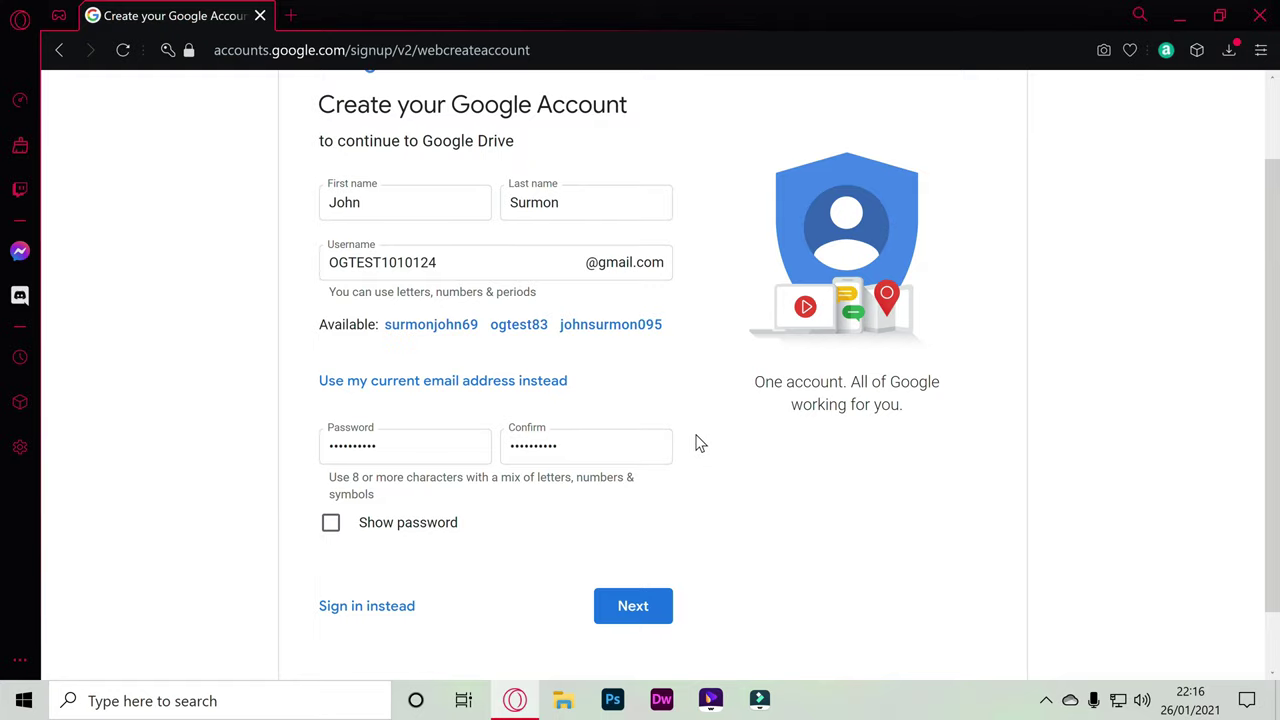
{"action": "scroll", "coordinate": [683, 441], "scroll_direction": "down", "scroll_amount": 1}
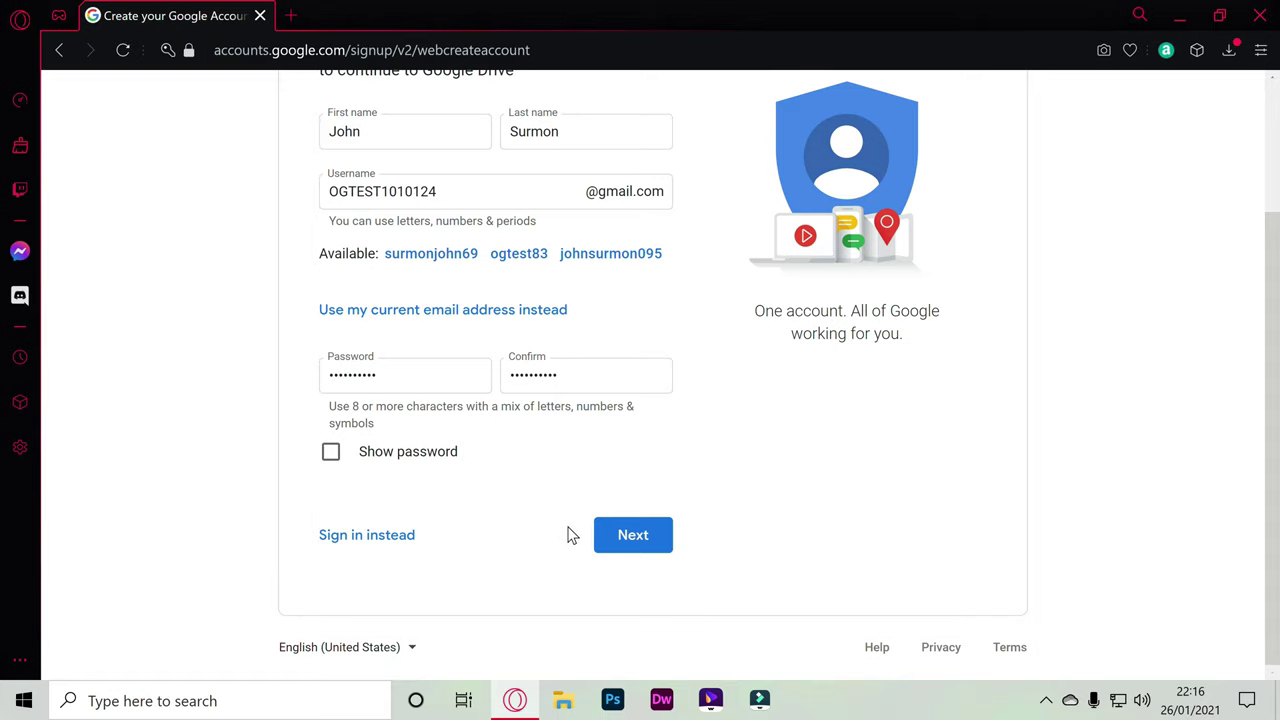
{"action": "left_click", "coordinate": [619, 550]}
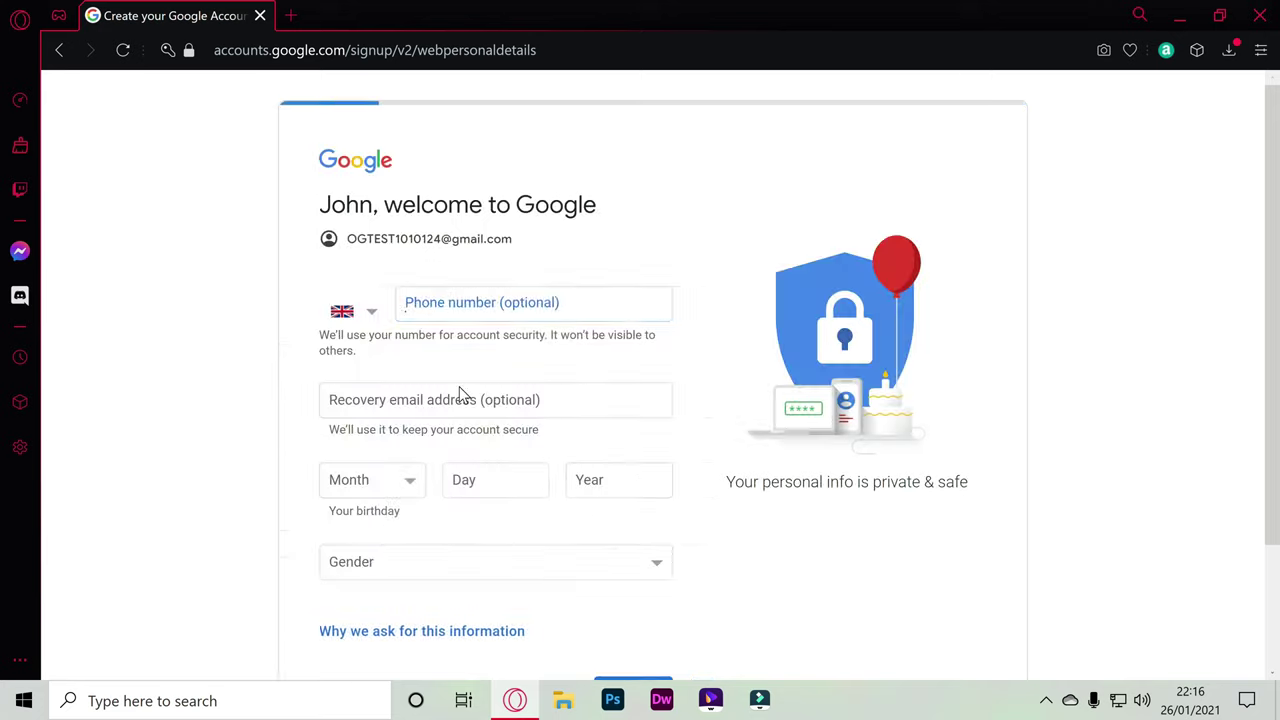
{"action": "scroll", "coordinate": [694, 420], "scroll_direction": "down", "scroll_amount": 2}
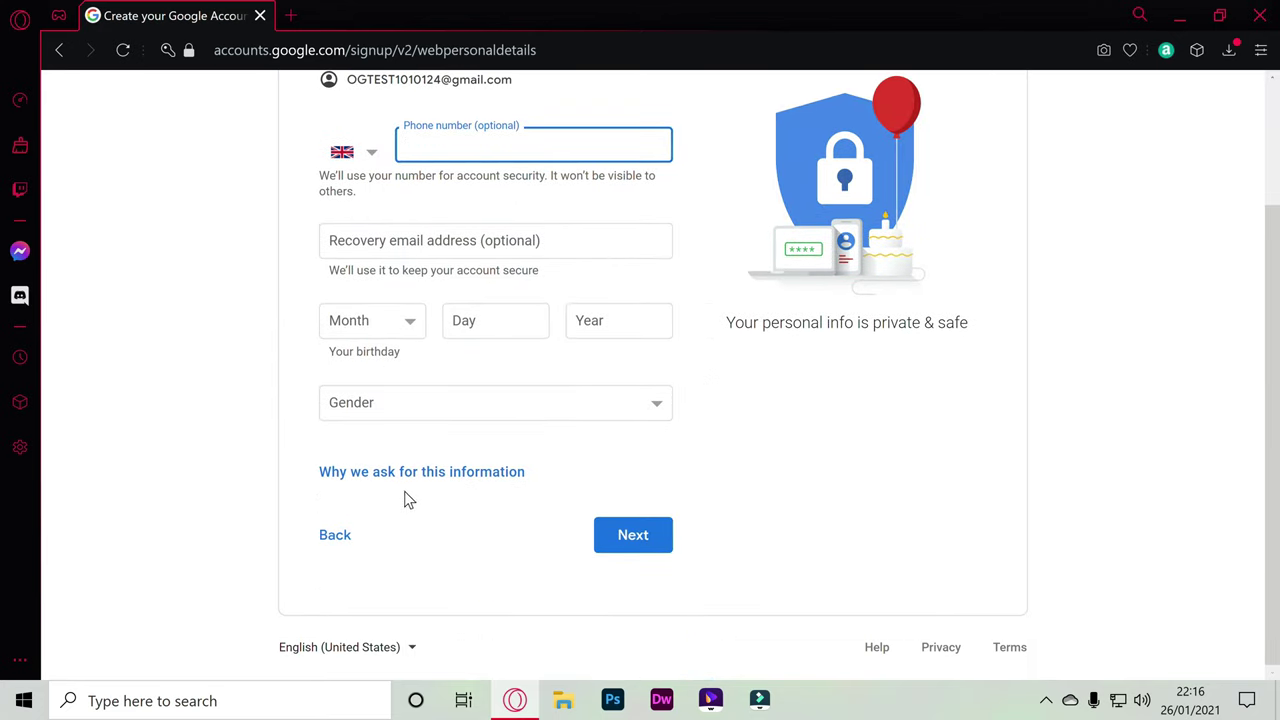
{"action": "left_click", "coordinate": [625, 551]}
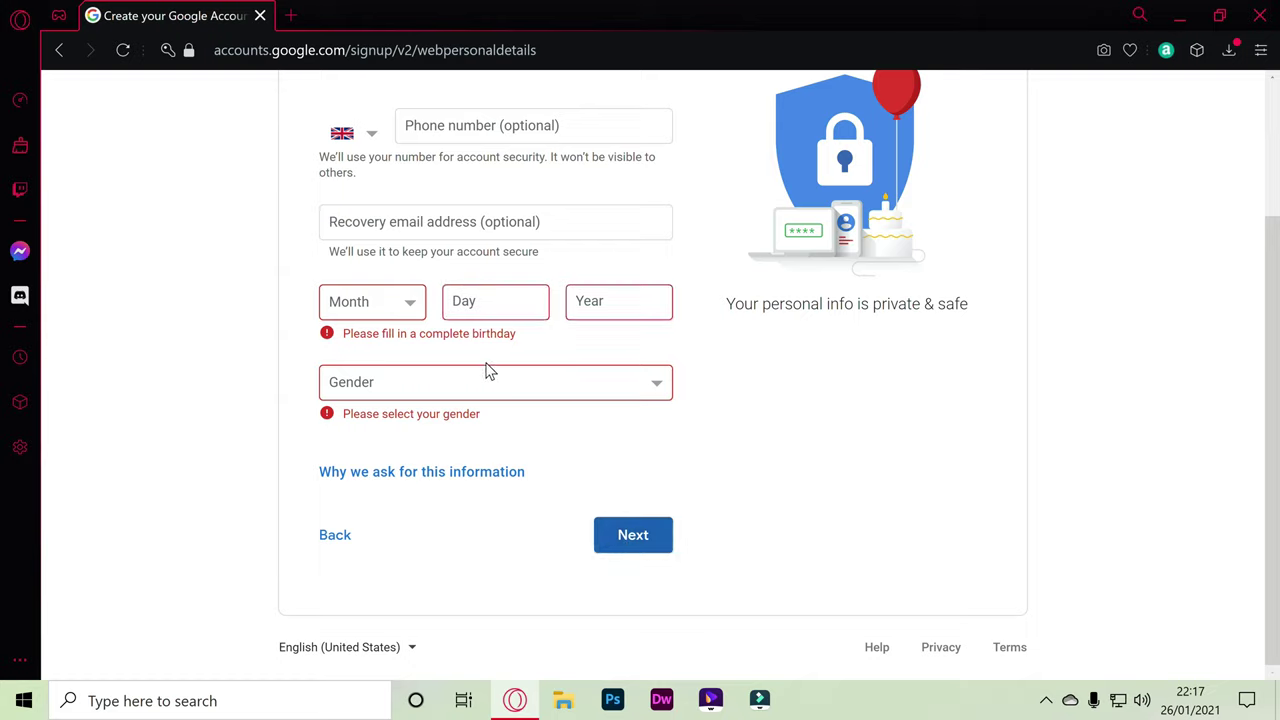
{"action": "left_click", "coordinate": [385, 307]}
{"action": "left_click", "coordinate": [381, 419]}
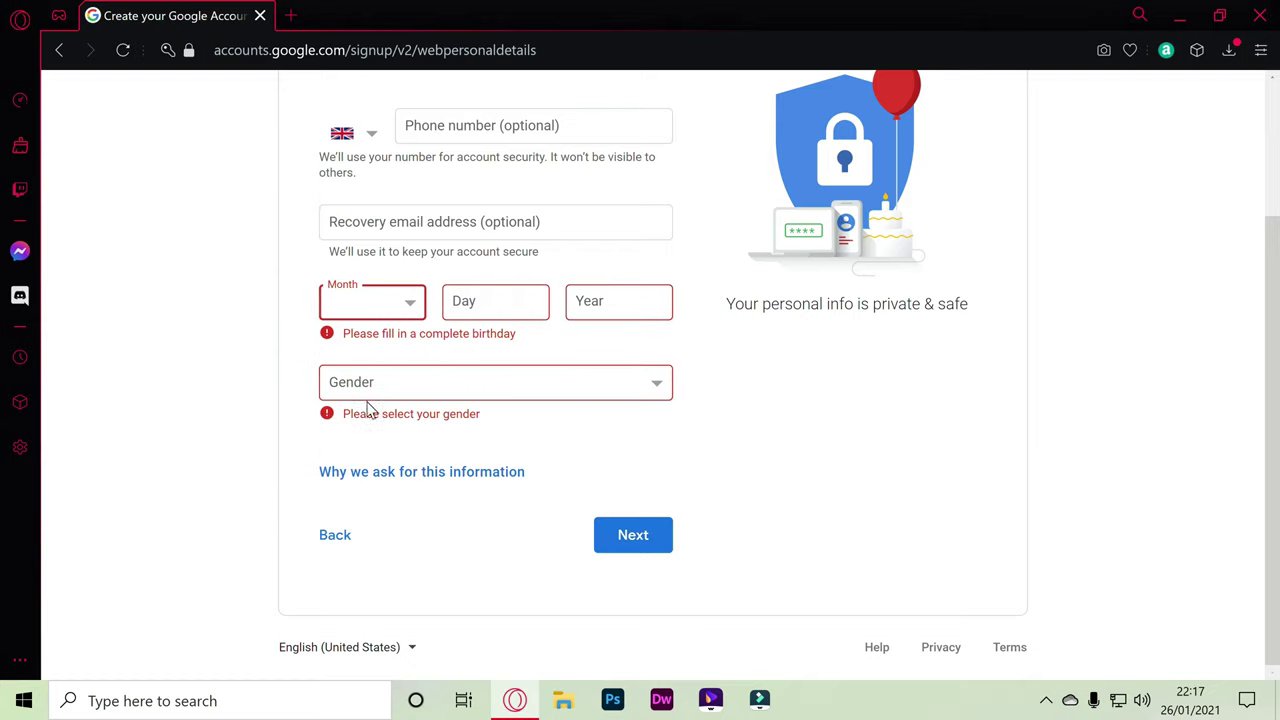
{"action": "left_click", "coordinate": [482, 294]}
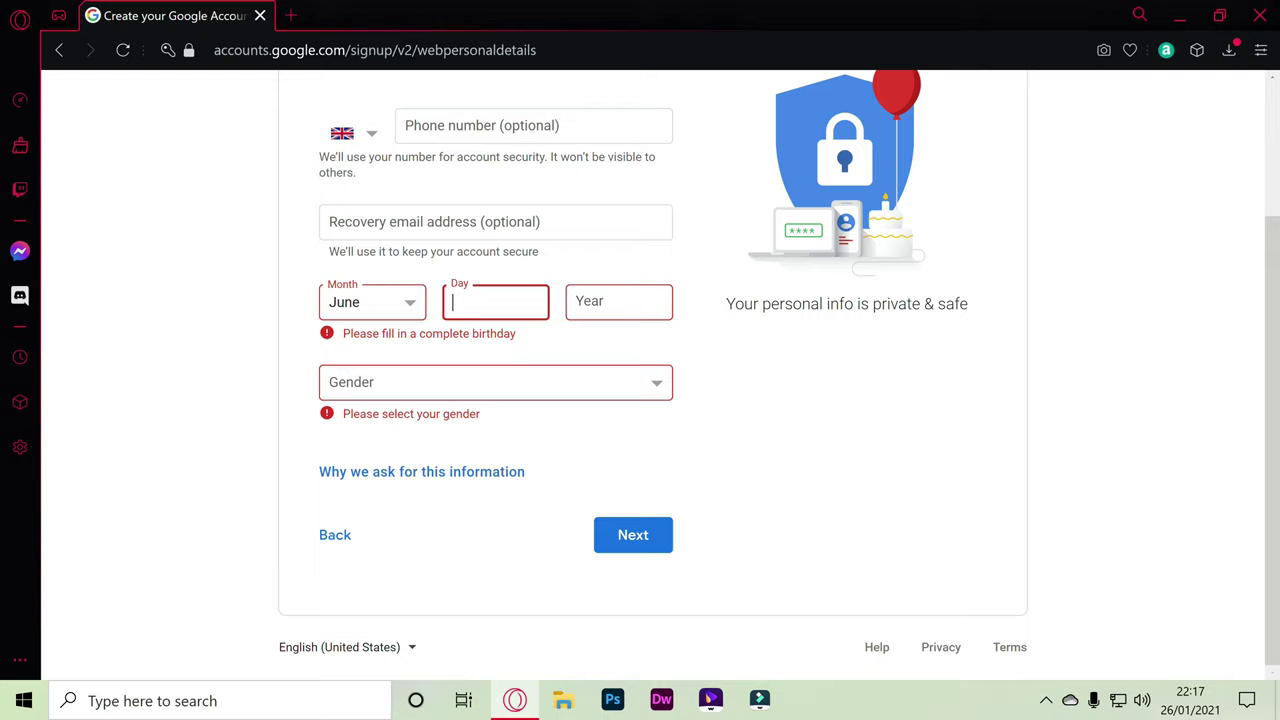
{"action": "type", "text": "18"}
{"action": "key", "text": "Tab"}
{"action": "type", "text": "1"}
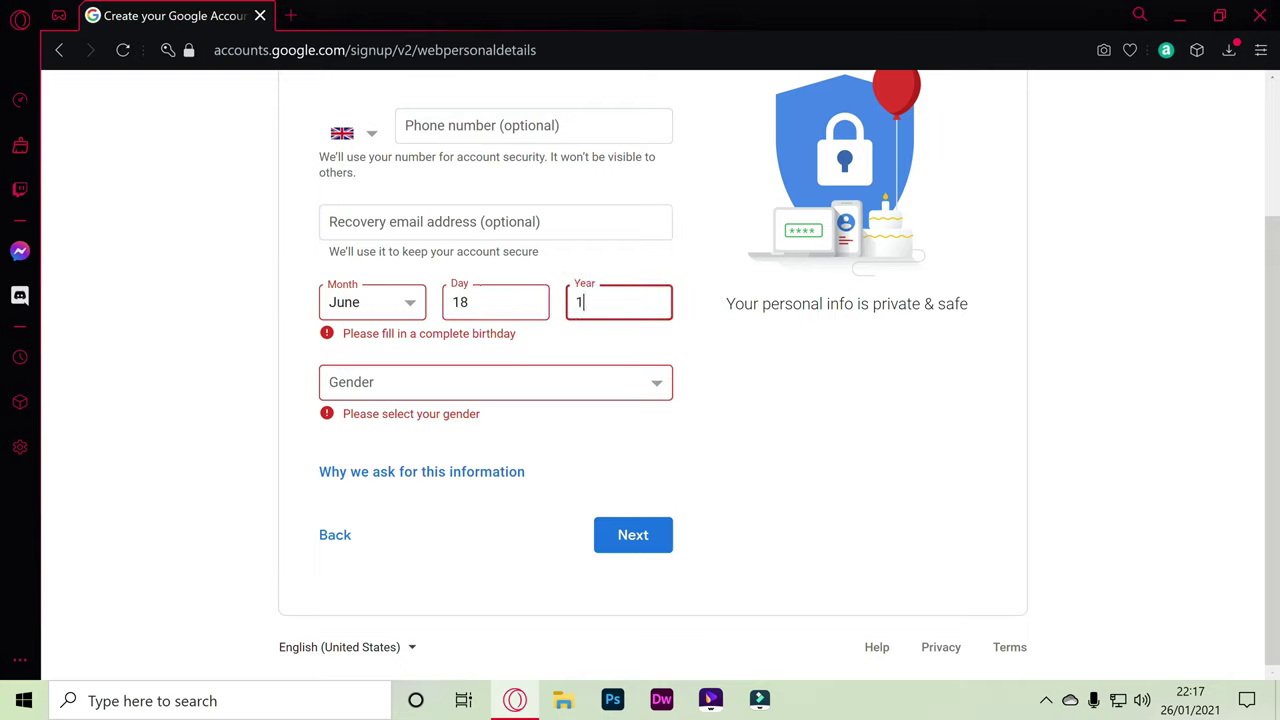
{"action": "type", "text": "9"}
{"action": "key", "text": "BackSpace"}
{"action": "type", "text": "984"}
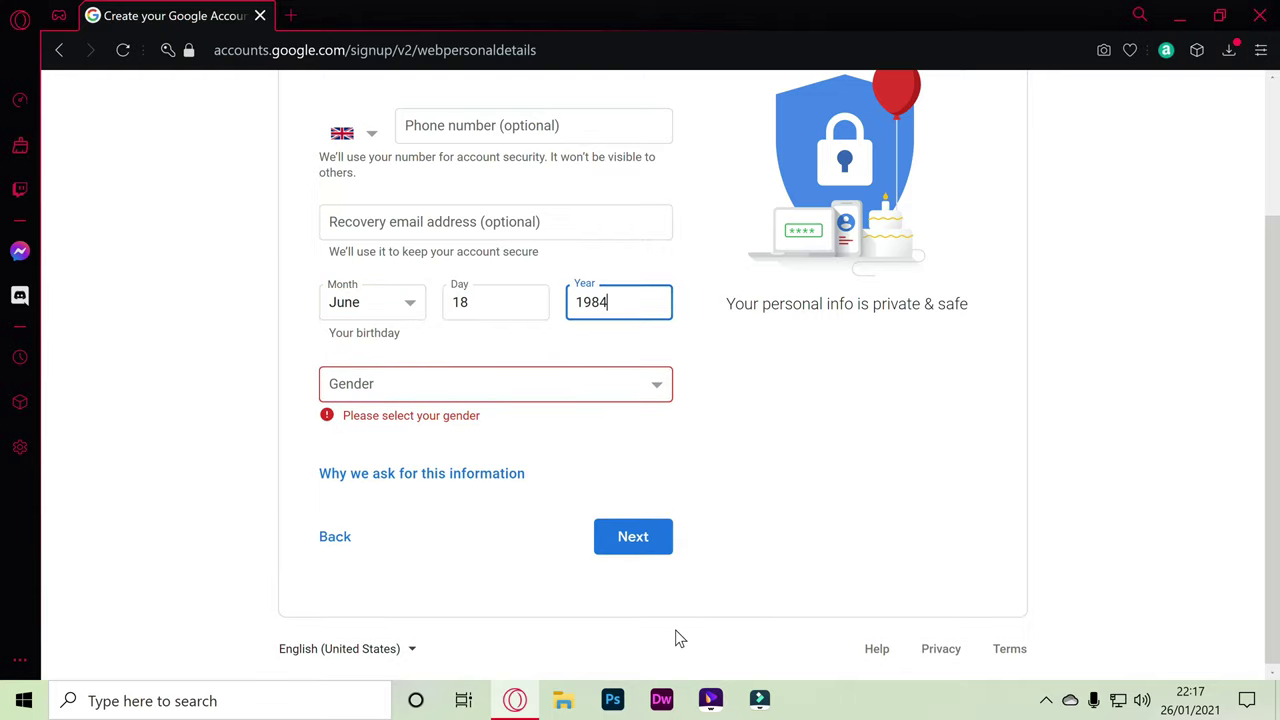
Step: Set the gender to Male and continue to personalization settings
{"action": "left_click", "coordinate": [563, 396]}
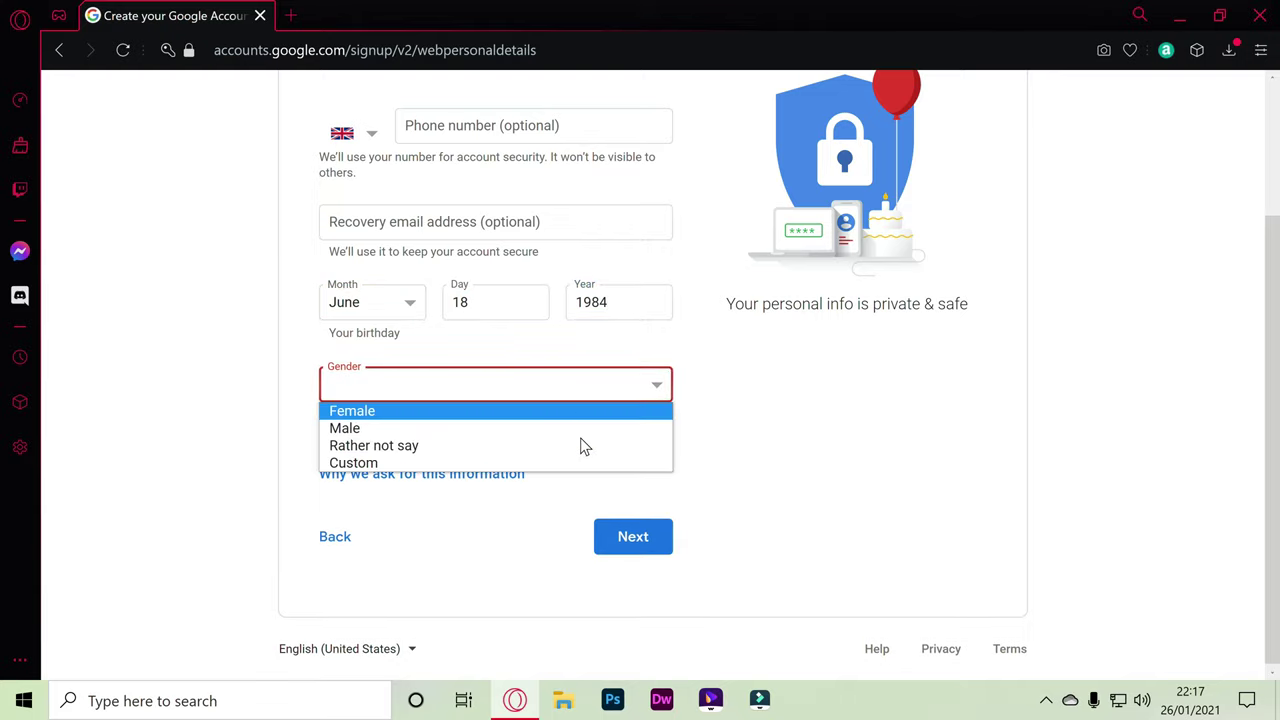
{"action": "left_click", "coordinate": [462, 430]}
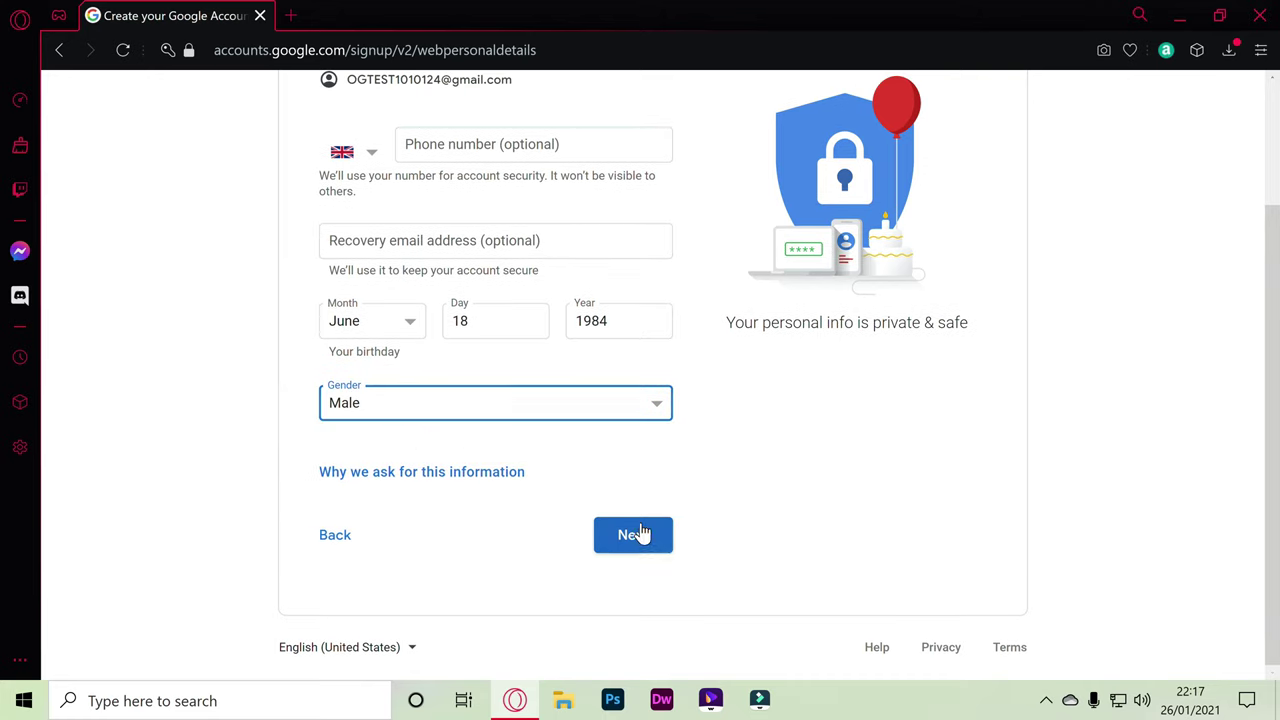
{"action": "left_click", "coordinate": [640, 534]}
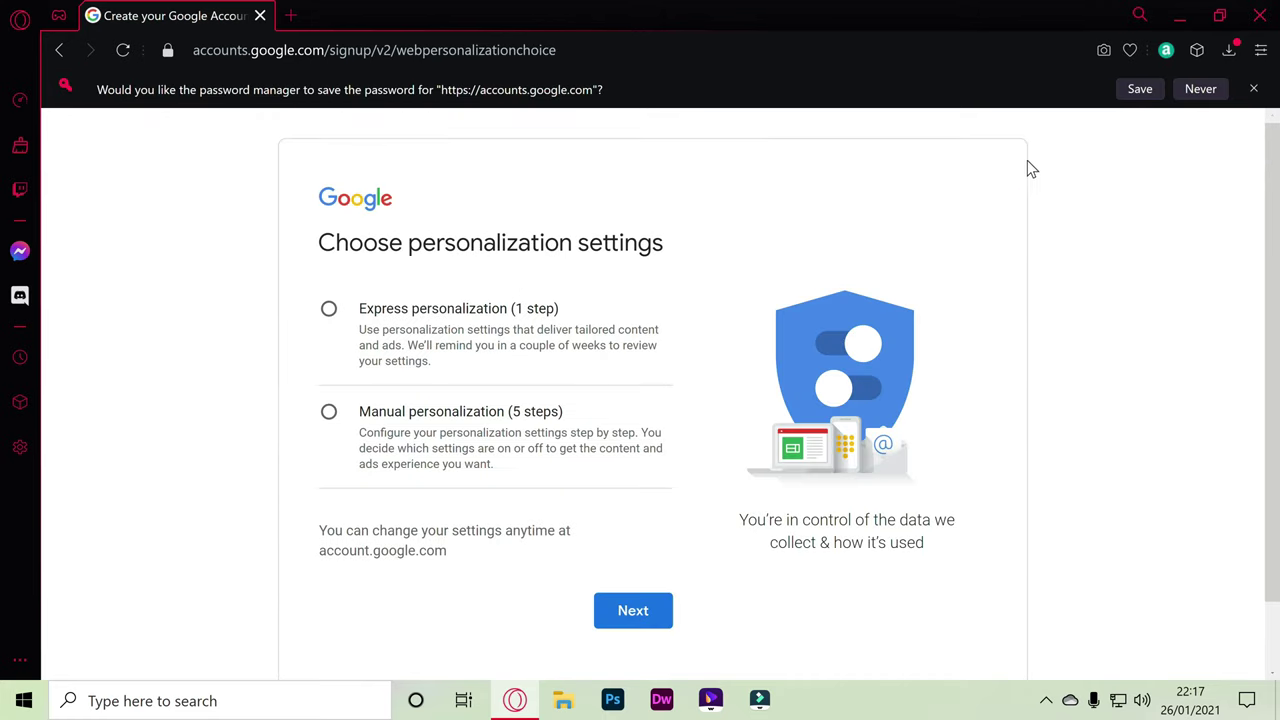
Step: Decline saving the password and continue with Express personalization
{"action": "left_click", "coordinate": [1207, 97]}
{"action": "scroll", "coordinate": [514, 354], "scroll_direction": "down", "scroll_amount": 1}
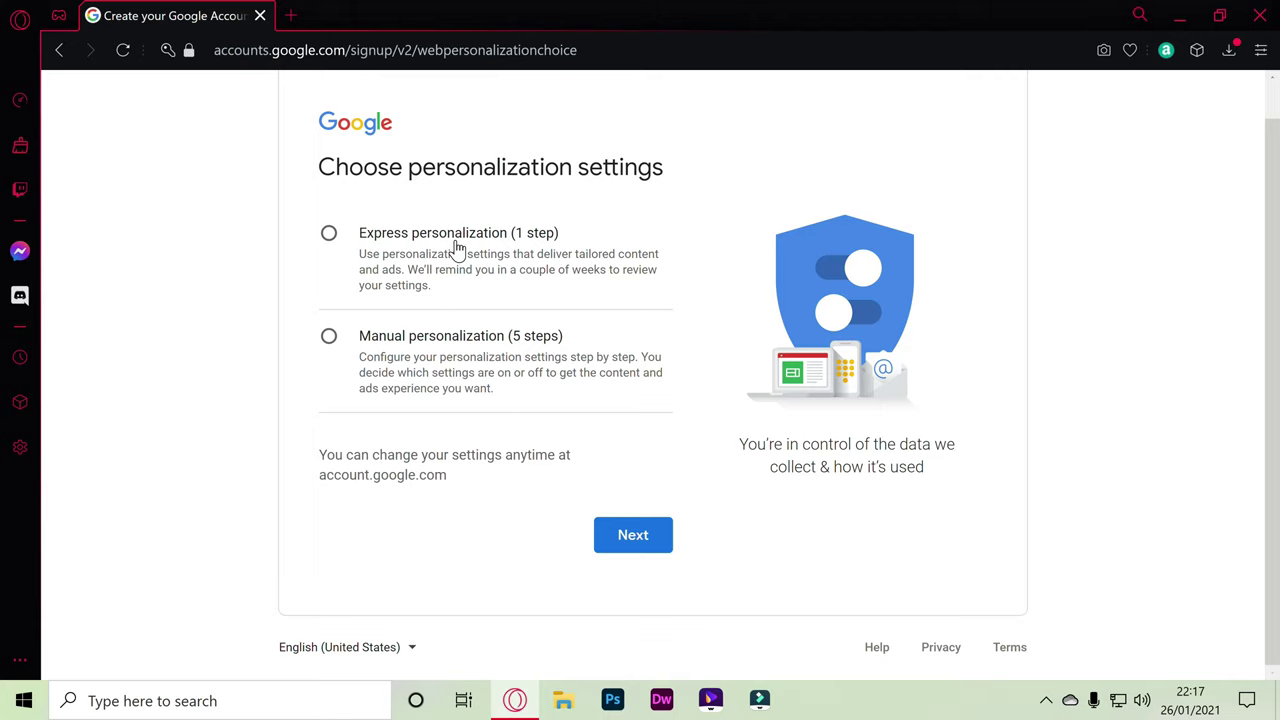
{"action": "left_click", "coordinate": [455, 247]}
{"action": "left_click", "coordinate": [632, 532]}
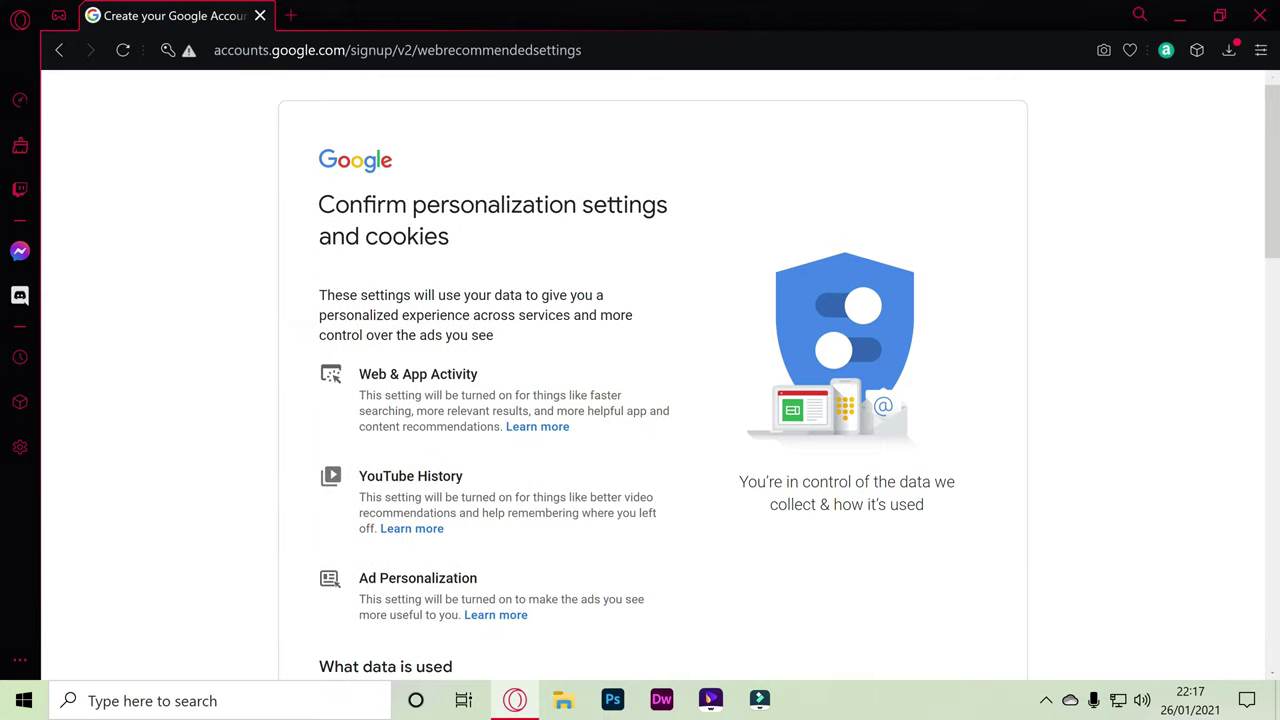
Step: Confirm the personalization and cookie settings and agree to the privacy terms
{"action": "scroll", "coordinate": [577, 486], "scroll_direction": "down", "scroll_amount": 3}
{"action": "scroll", "coordinate": [580, 490], "scroll_direction": "down", "scroll_amount": 2}
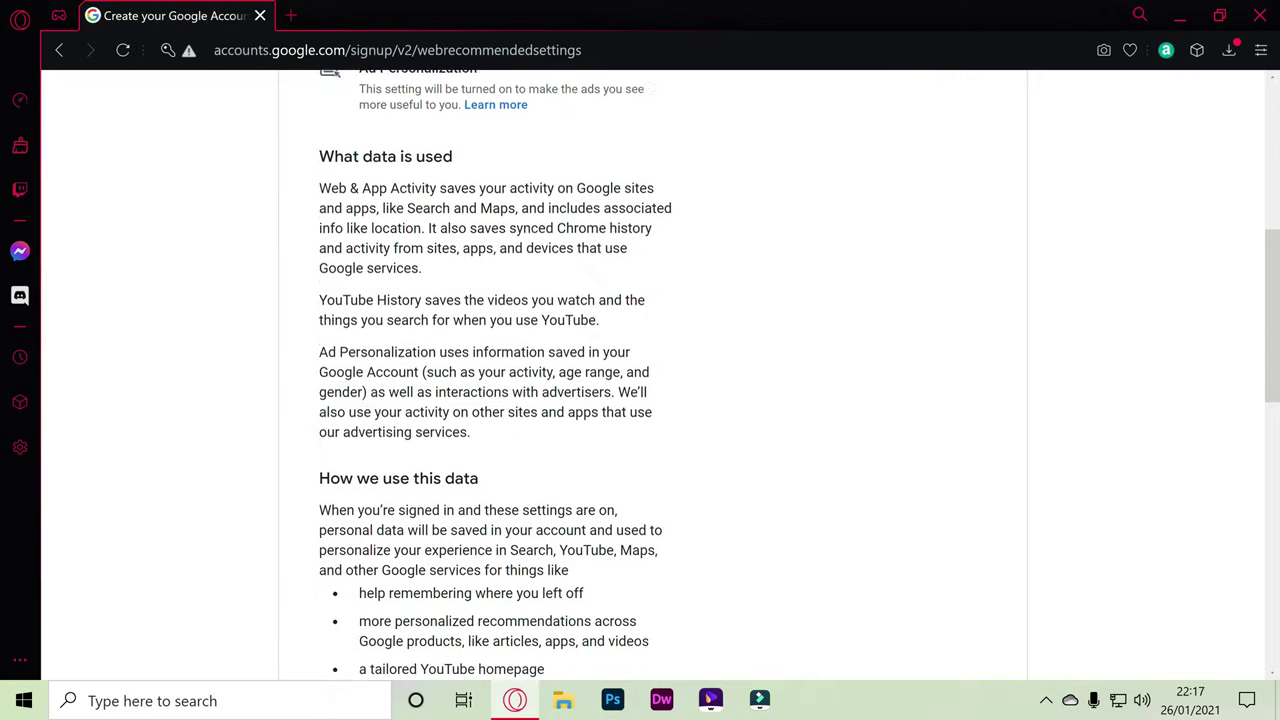
{"action": "scroll", "coordinate": [514, 557], "scroll_direction": "down", "scroll_amount": 5}
{"action": "left_click", "coordinate": [553, 545]}
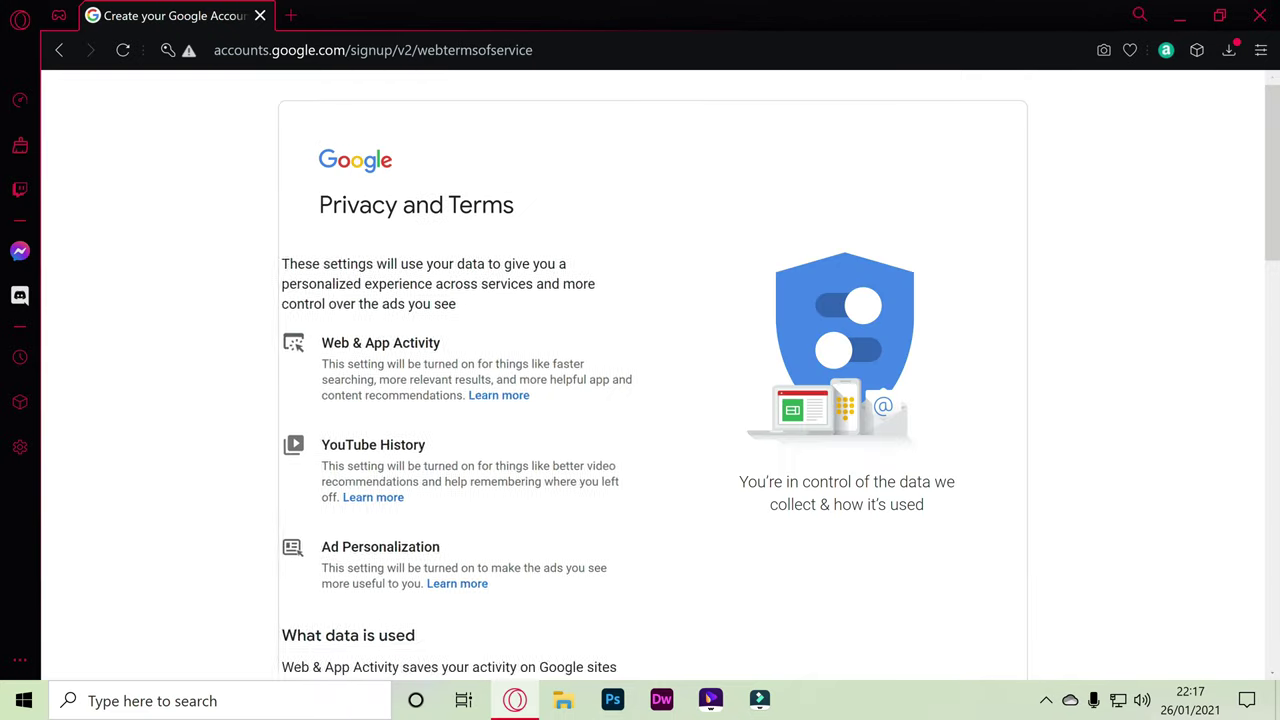
{"action": "scroll", "coordinate": [628, 560], "scroll_direction": "down", "scroll_amount": 4}
{"action": "scroll", "coordinate": [628, 560], "scroll_direction": "down", "scroll_amount": 2}
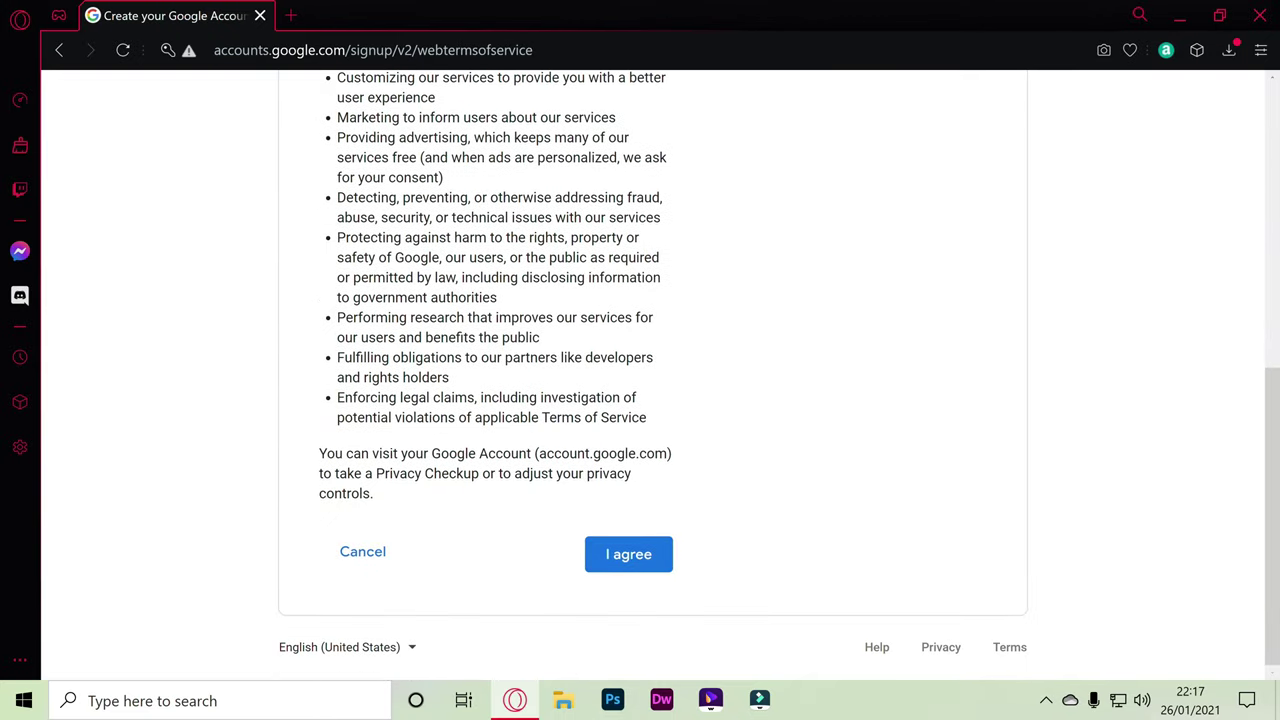
{"action": "left_click", "coordinate": [628, 558]}
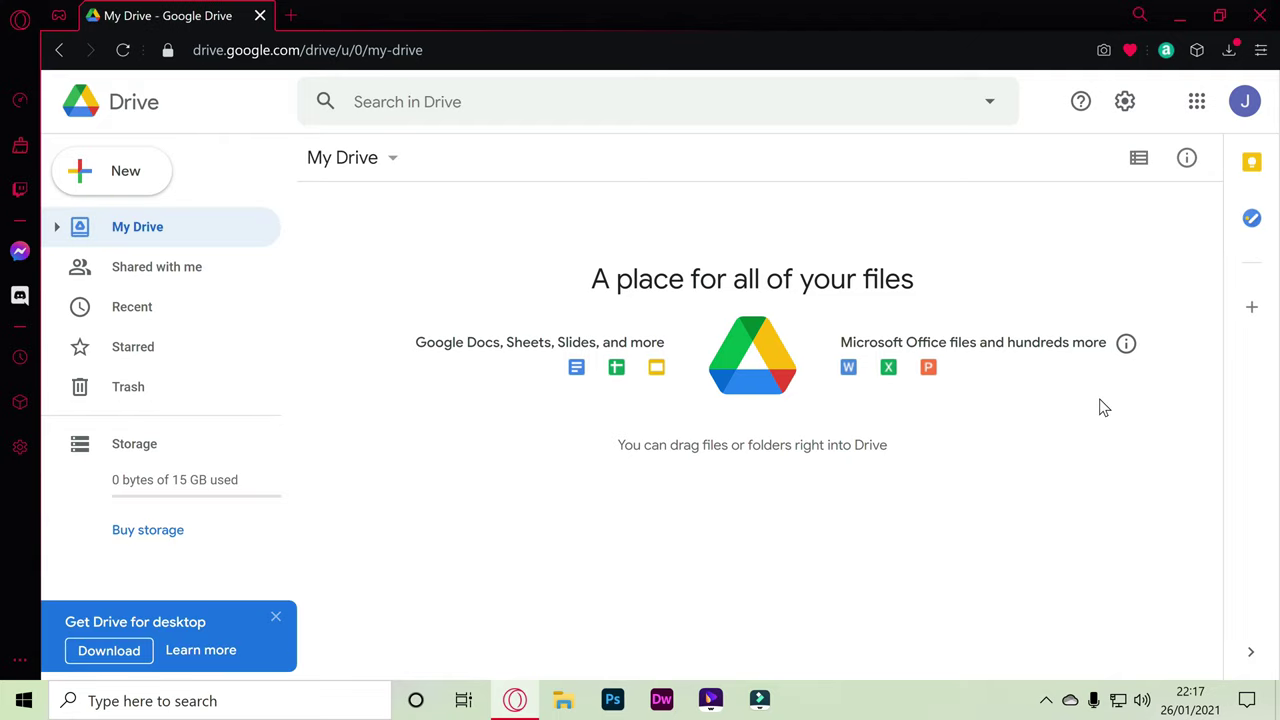
Step: Close the Get Drive for desktop banner at the bottom left of My Drive
{"action": "left_click", "coordinate": [165, 490]}
{"action": "left_click", "coordinate": [276, 619]}
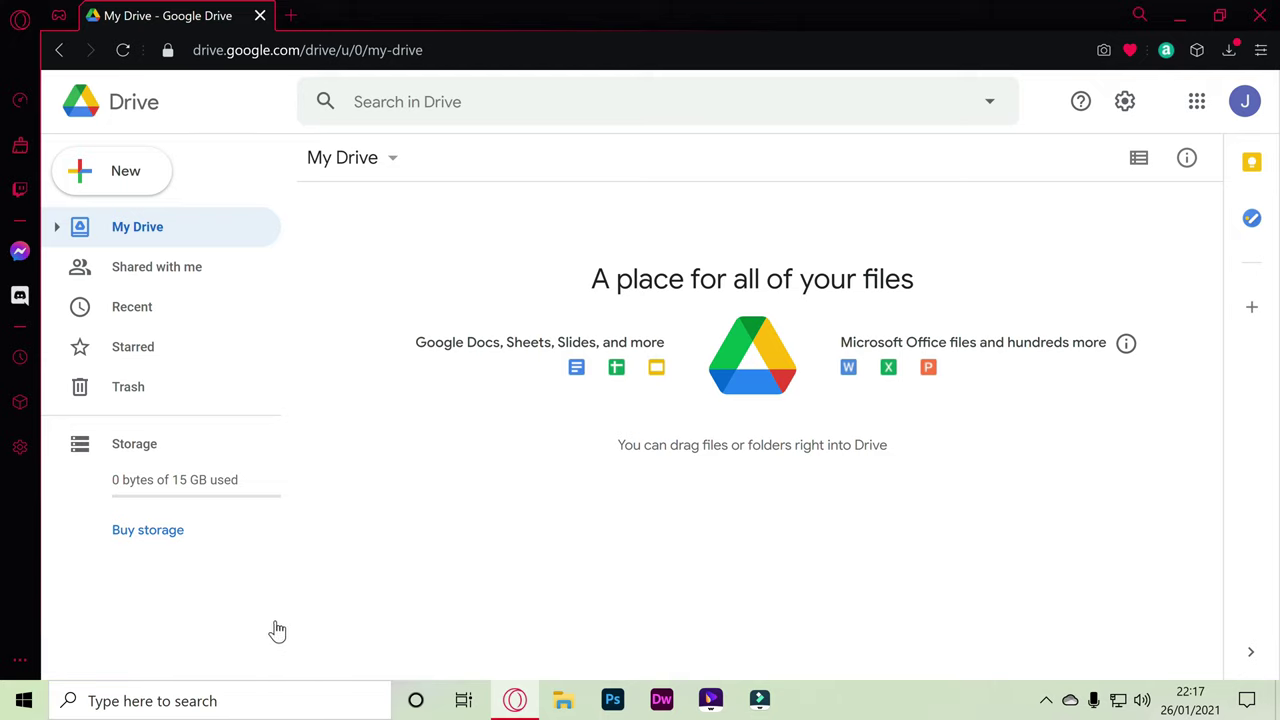
Step: Browse the Google One storage plans, then view the storage overview
{"action": "left_click", "coordinate": [160, 532]}
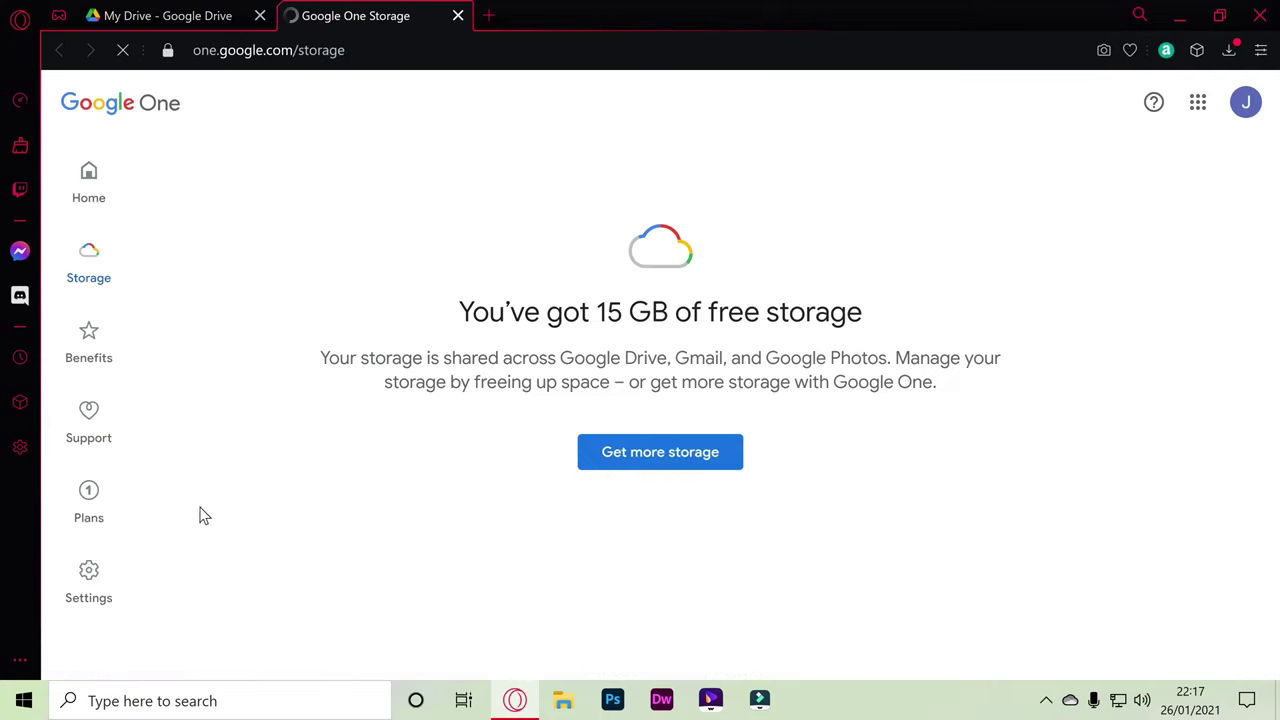
{"action": "scroll", "coordinate": [757, 446], "scroll_direction": "down", "scroll_amount": 5}
{"action": "scroll", "coordinate": [766, 452], "scroll_direction": "down", "scroll_amount": 2}
{"action": "scroll", "coordinate": [766, 452], "scroll_direction": "down", "scroll_amount": 1}
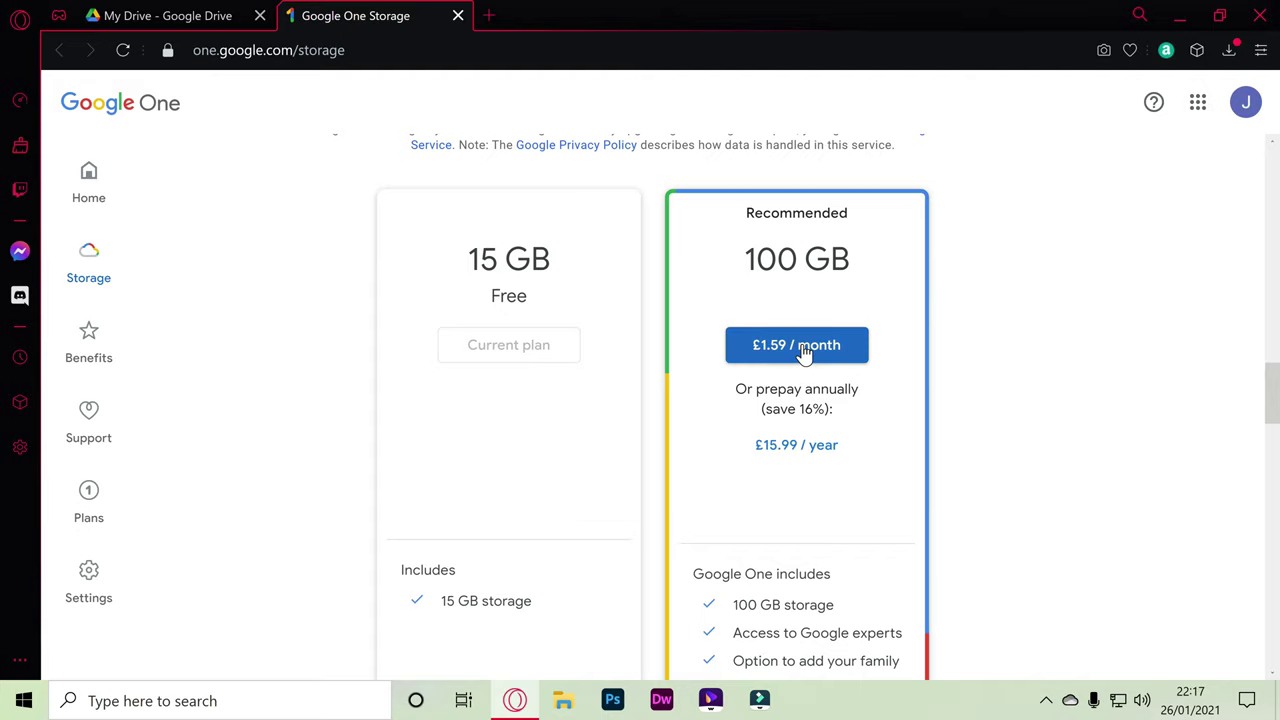
{"action": "scroll", "coordinate": [802, 350], "scroll_direction": "down", "scroll_amount": 1}
{"action": "scroll", "coordinate": [802, 350], "scroll_direction": "down", "scroll_amount": 1}
{"action": "scroll", "coordinate": [800, 355], "scroll_direction": "up", "scroll_amount": 1}
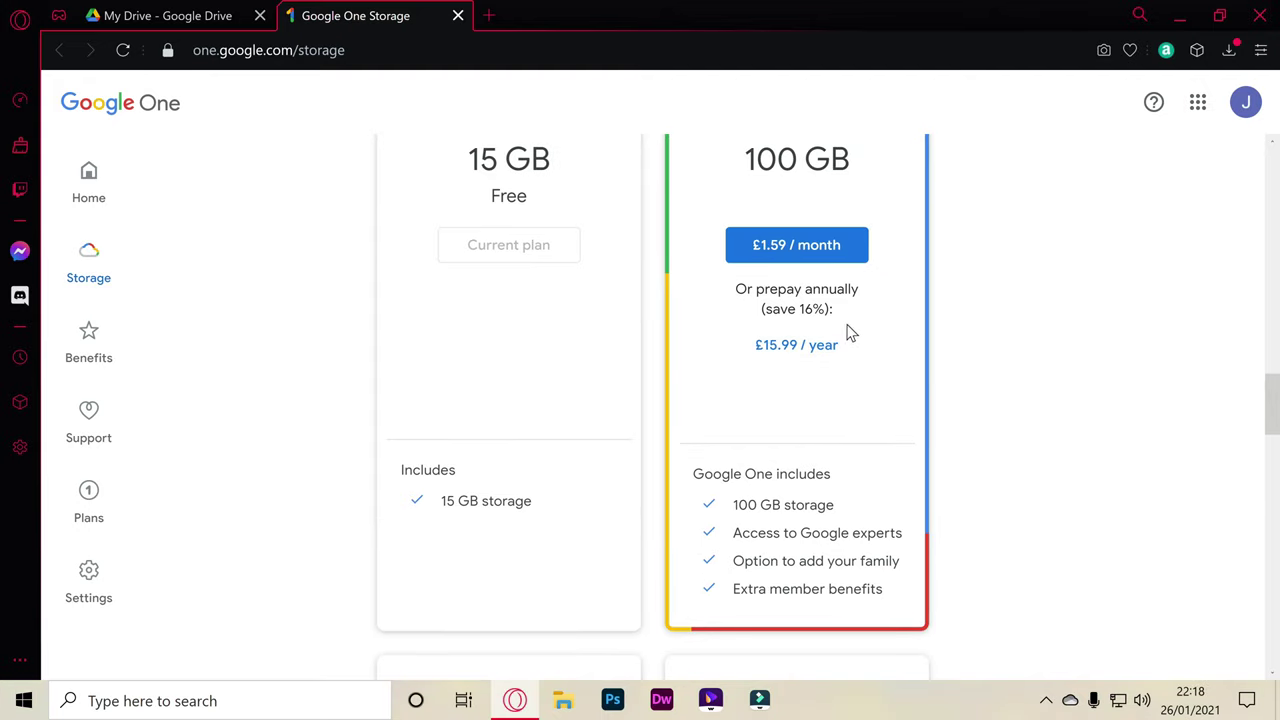
{"action": "scroll", "coordinate": [845, 355], "scroll_direction": "down", "scroll_amount": 1}
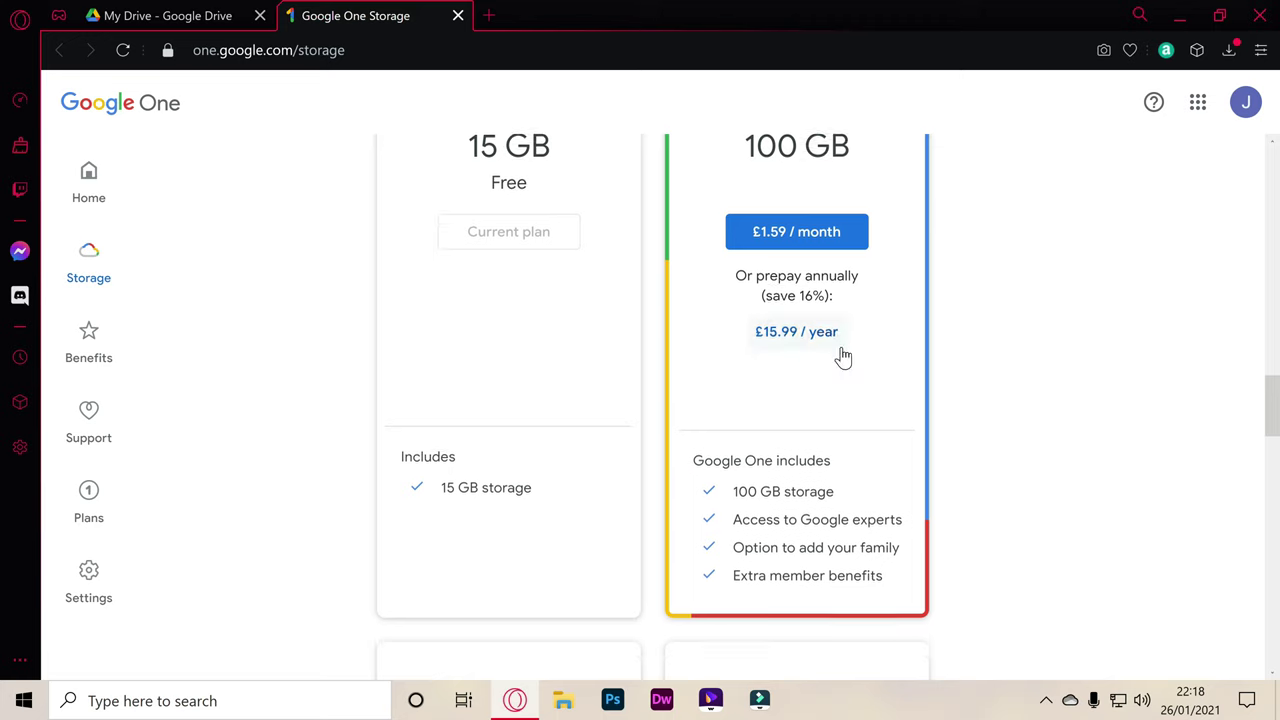
{"action": "scroll", "coordinate": [840, 355], "scroll_direction": "down", "scroll_amount": 3}
{"action": "scroll", "coordinate": [840, 355], "scroll_direction": "up", "scroll_amount": 2}
{"action": "scroll", "coordinate": [840, 355], "scroll_direction": "down", "scroll_amount": 3}
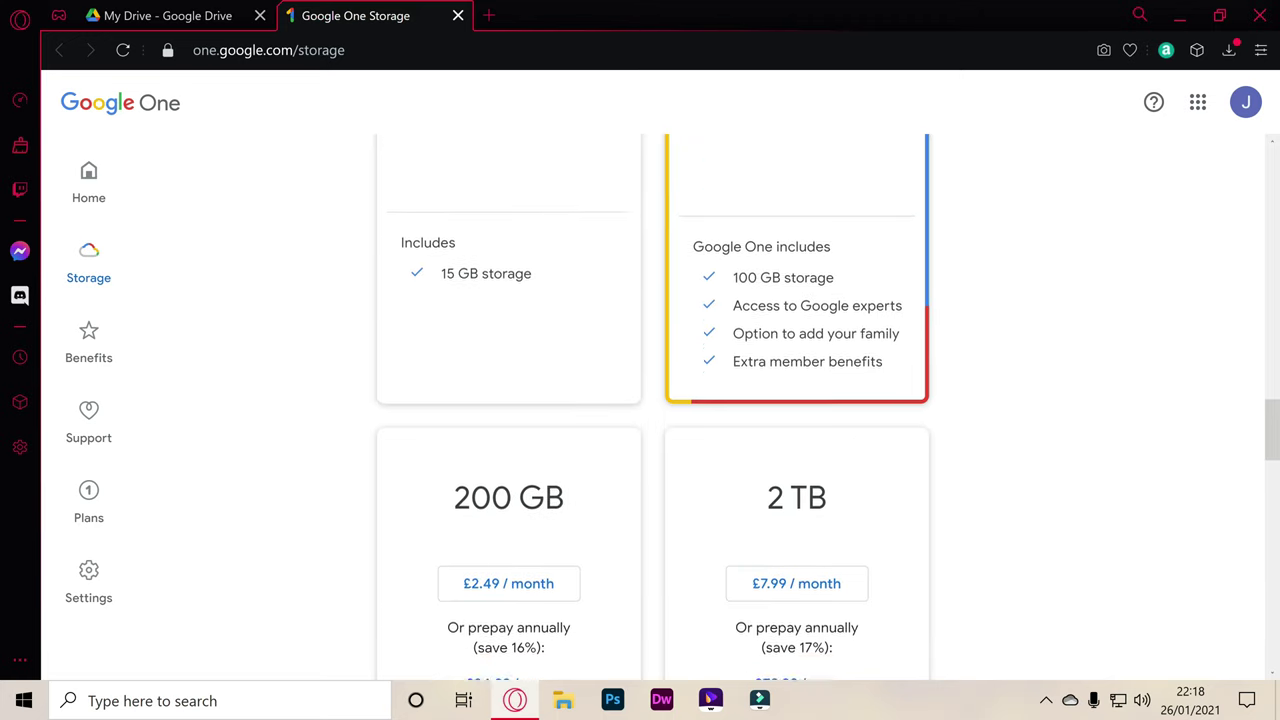
{"action": "scroll", "coordinate": [690, 260], "scroll_direction": "down", "scroll_amount": 3}
{"action": "scroll", "coordinate": [696, 293], "scroll_direction": "down", "scroll_amount": 1}
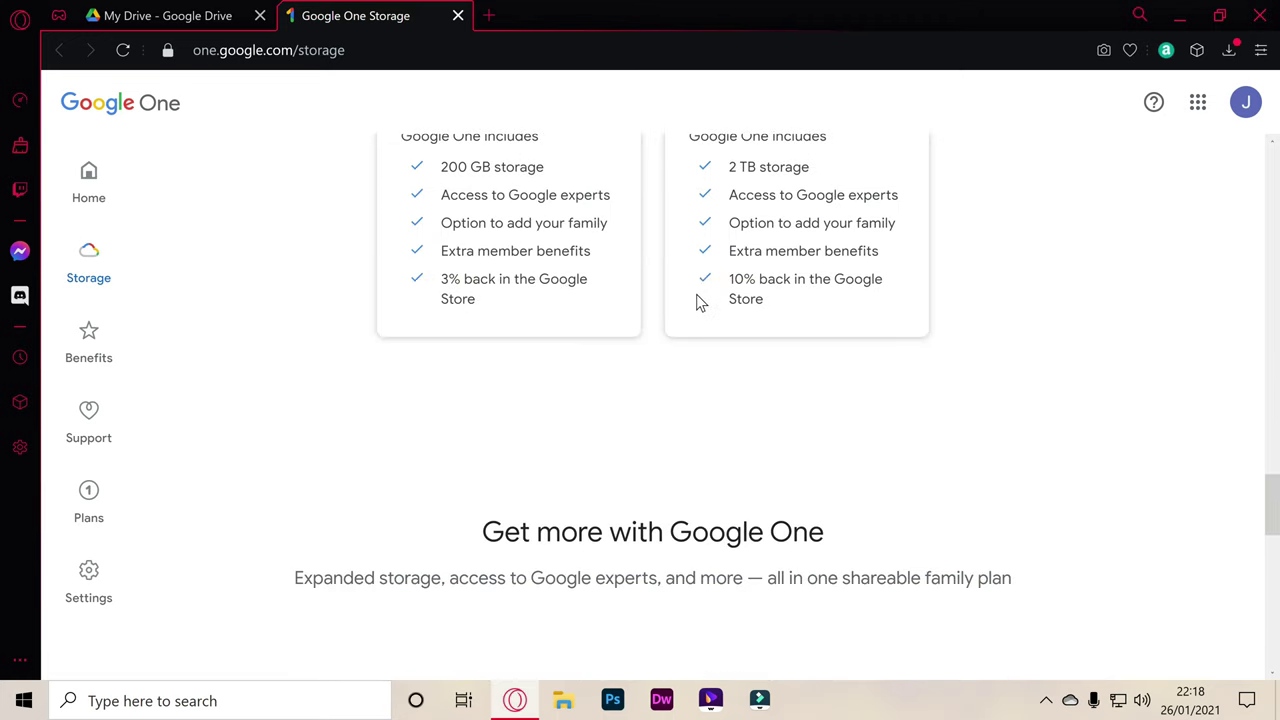
{"action": "scroll", "coordinate": [696, 293], "scroll_direction": "up", "scroll_amount": 4}
{"action": "scroll", "coordinate": [685, 315], "scroll_direction": "up", "scroll_amount": 5}
{"action": "scroll", "coordinate": [680, 315], "scroll_direction": "up", "scroll_amount": 5}
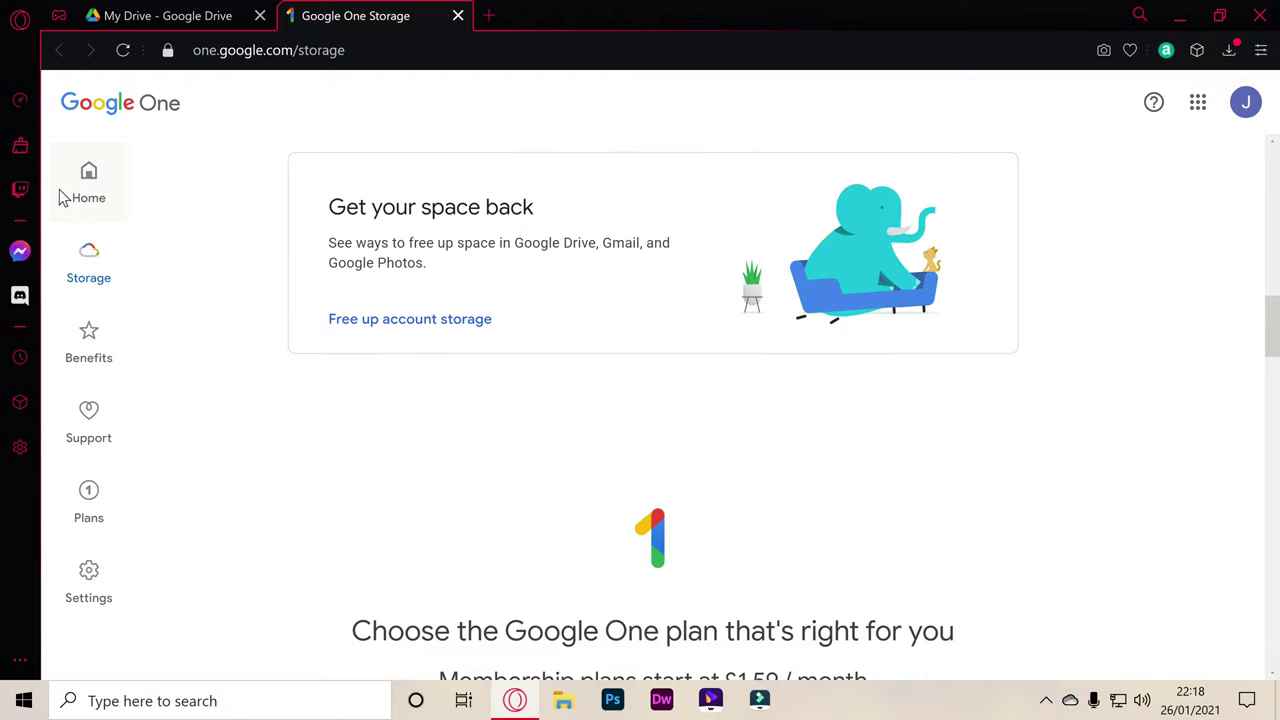
{"action": "left_click", "coordinate": [90, 280]}
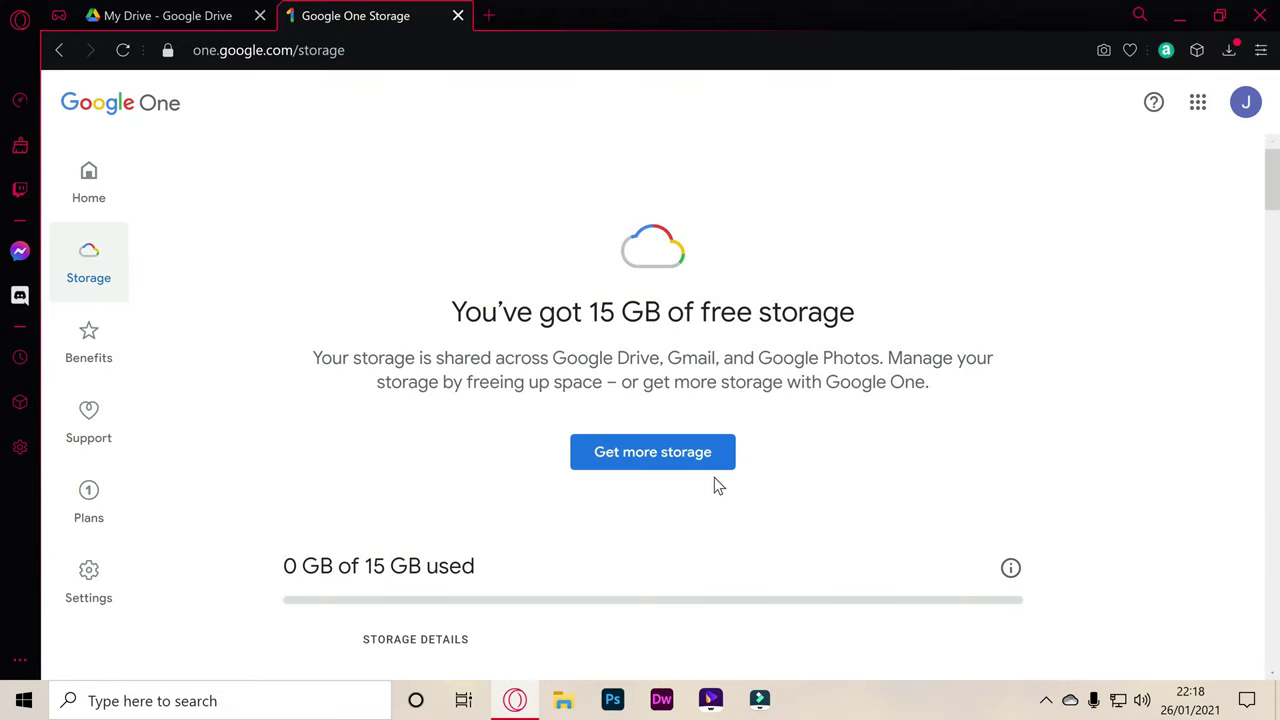
Step: Decline the email updates offer on the Google One home page and show the Google apps grid
{"action": "left_click", "coordinate": [102, 198]}
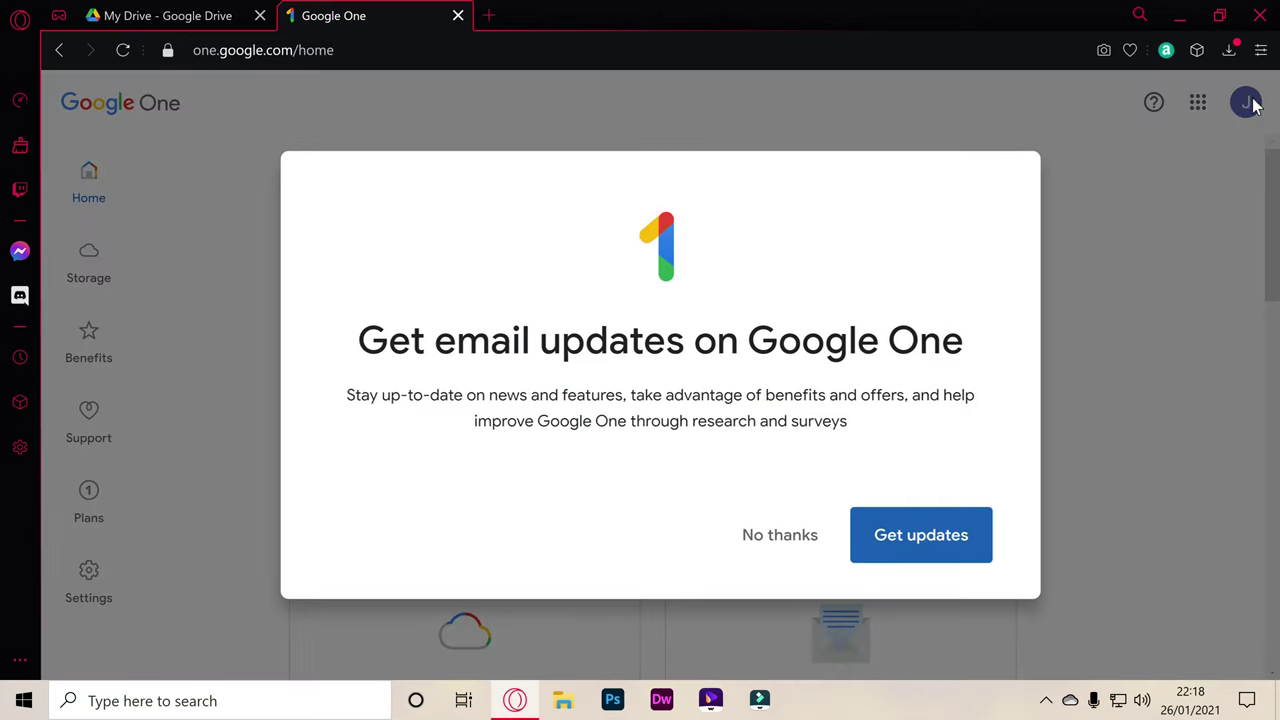
{"action": "left_click", "coordinate": [787, 541]}
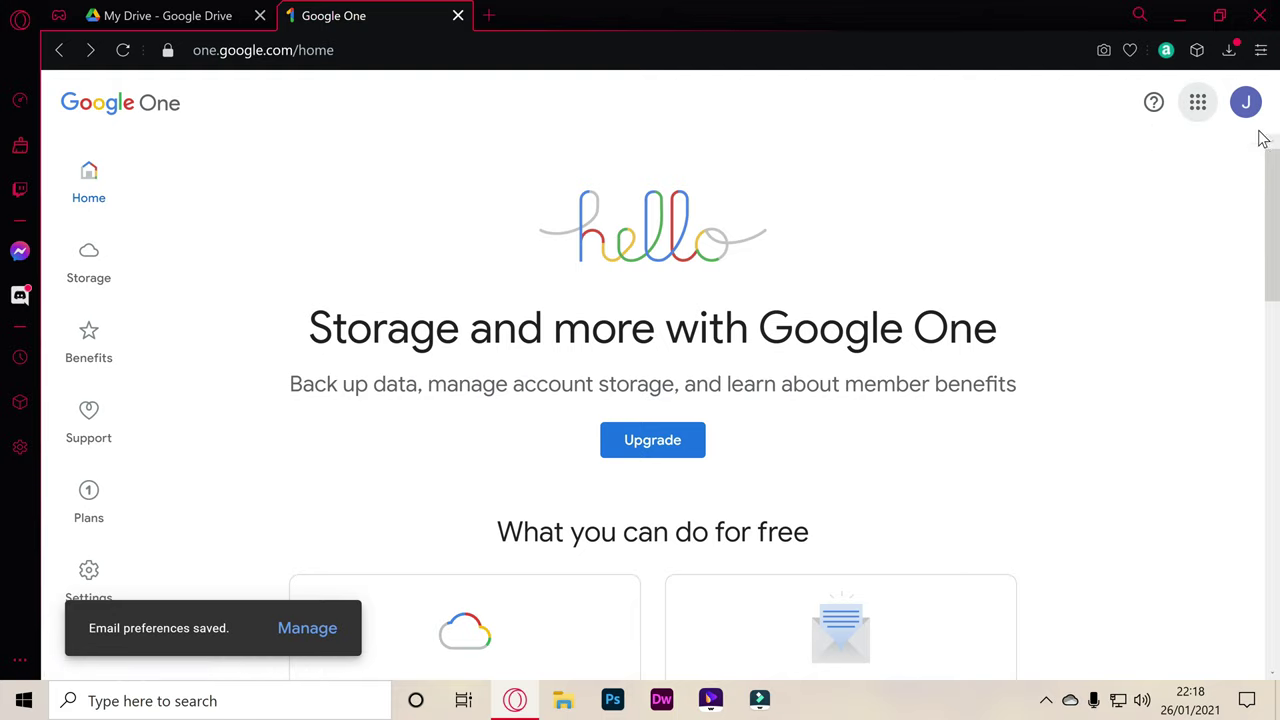
{"action": "left_click", "coordinate": [1201, 117]}
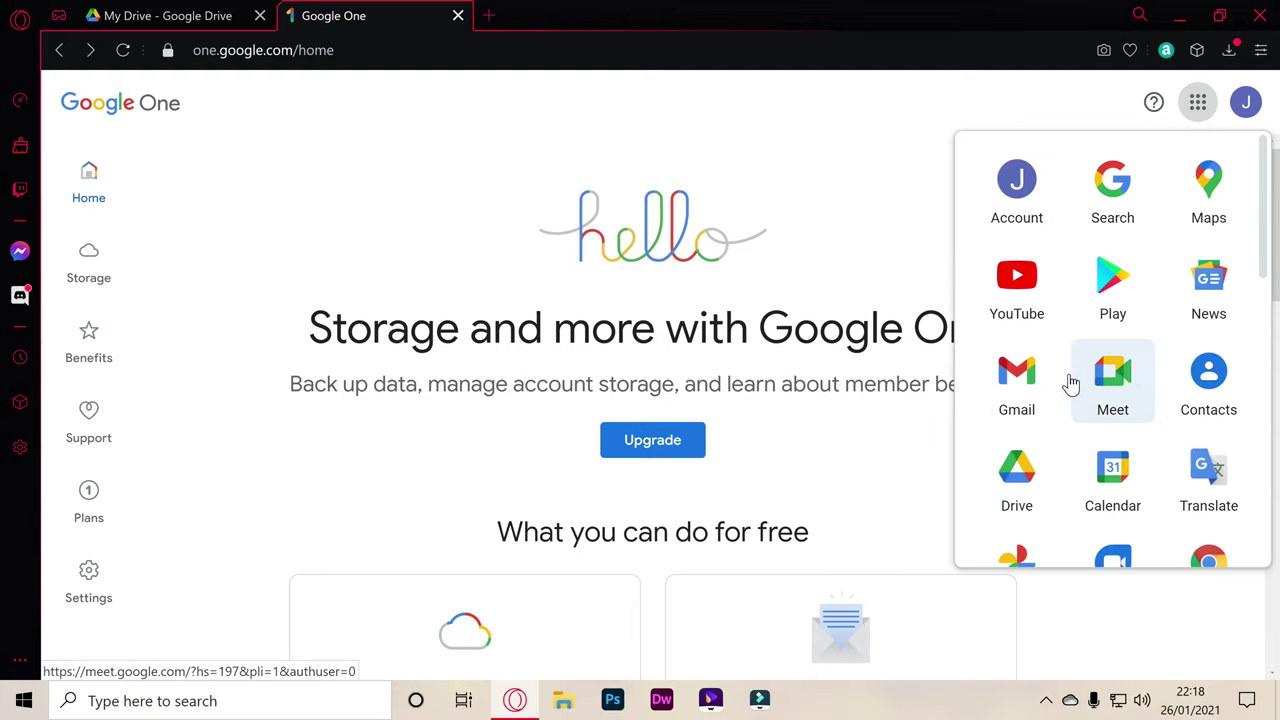
Step: Open Google Drive from the apps grid, closing the Google One and duplicate My Drive tabs
{"action": "left_click", "coordinate": [1020, 478]}
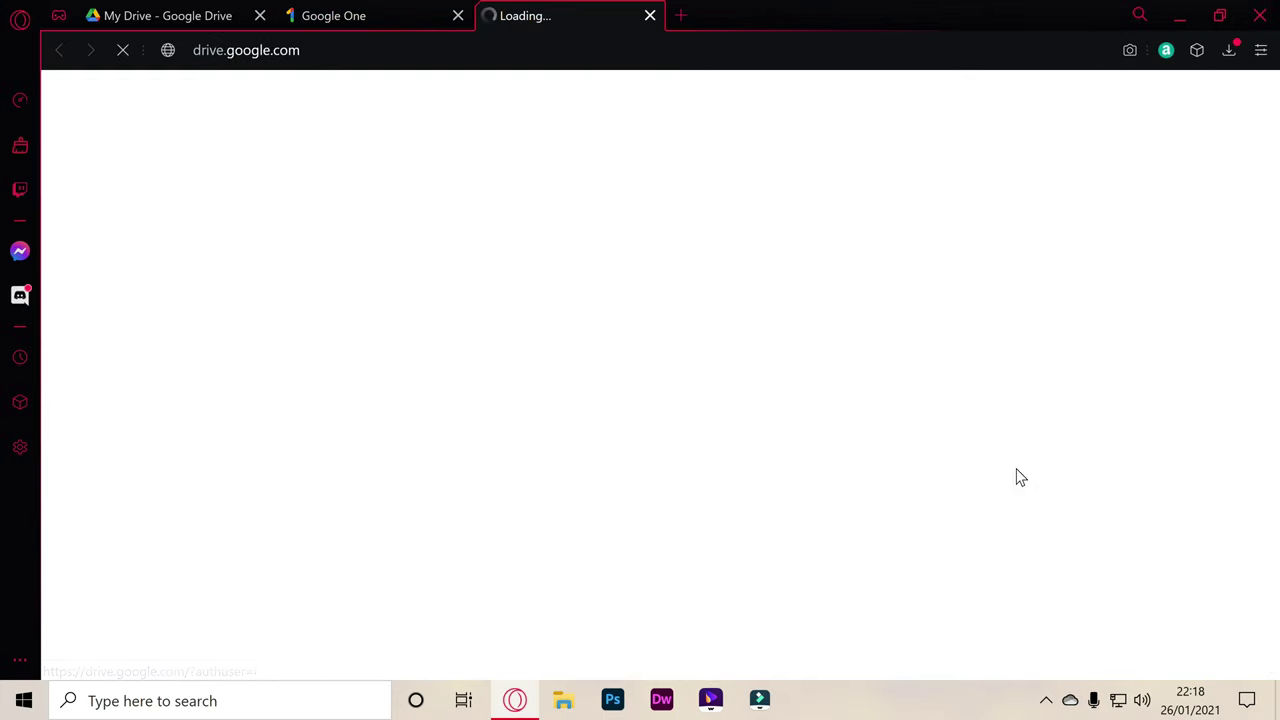
{"action": "left_click", "coordinate": [458, 15]}
{"action": "left_click", "coordinate": [260, 15]}
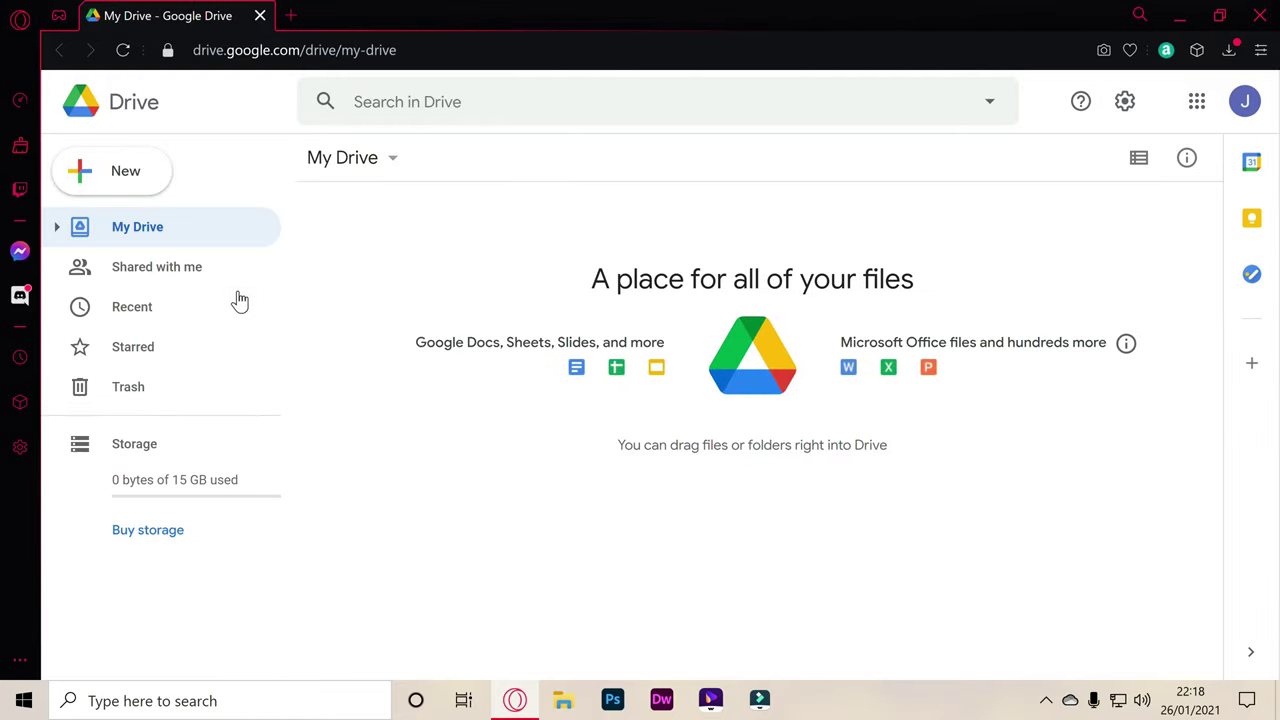
Step: Upload 'New Intro September 2020 HD' from the OpsterGaming Youtube folder to My Drive
{"action": "left_click", "coordinate": [116, 185]}
{"action": "left_click", "coordinate": [150, 228]}
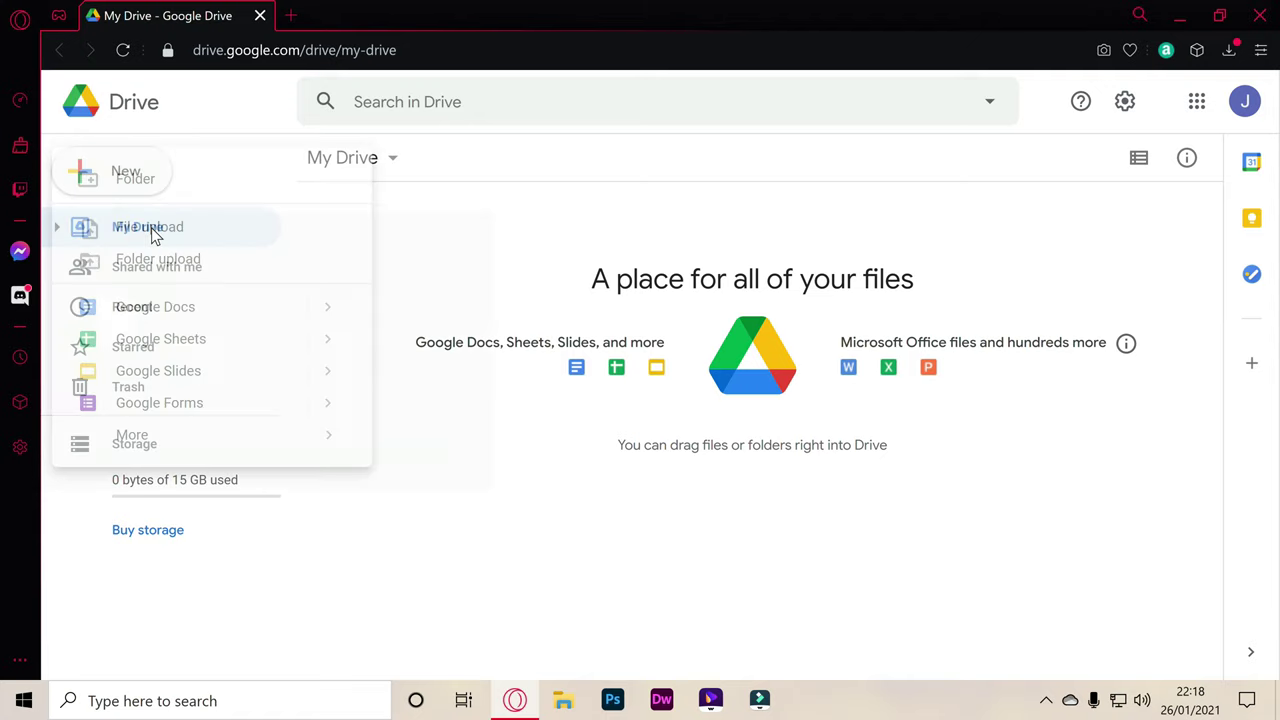
{"action": "left_click", "coordinate": [176, 466]}
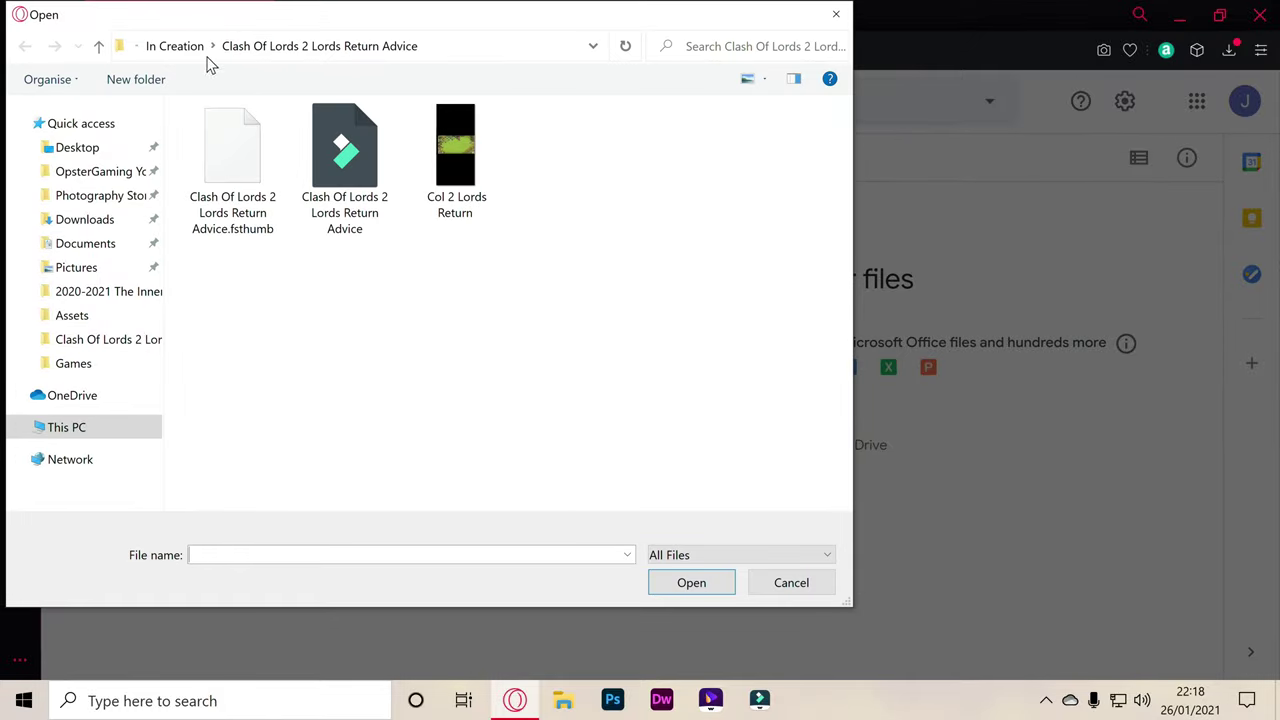
{"action": "left_click", "coordinate": [193, 50]}
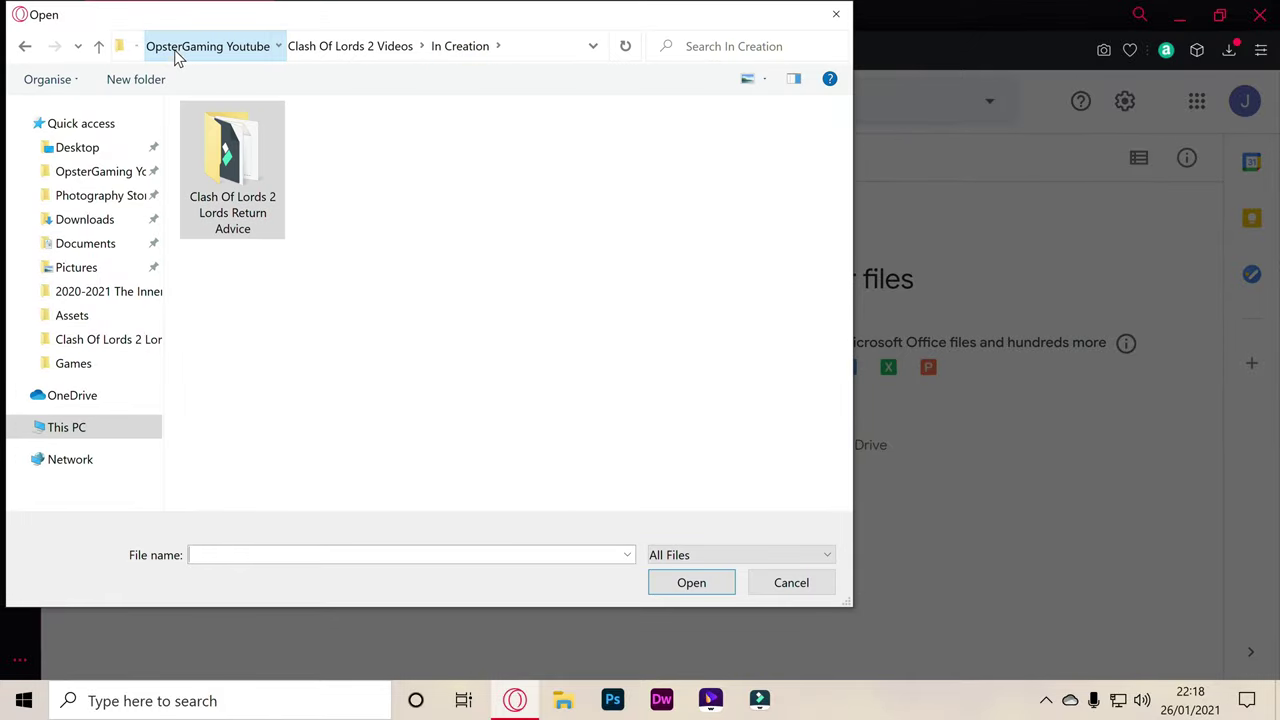
{"action": "left_click", "coordinate": [175, 48]}
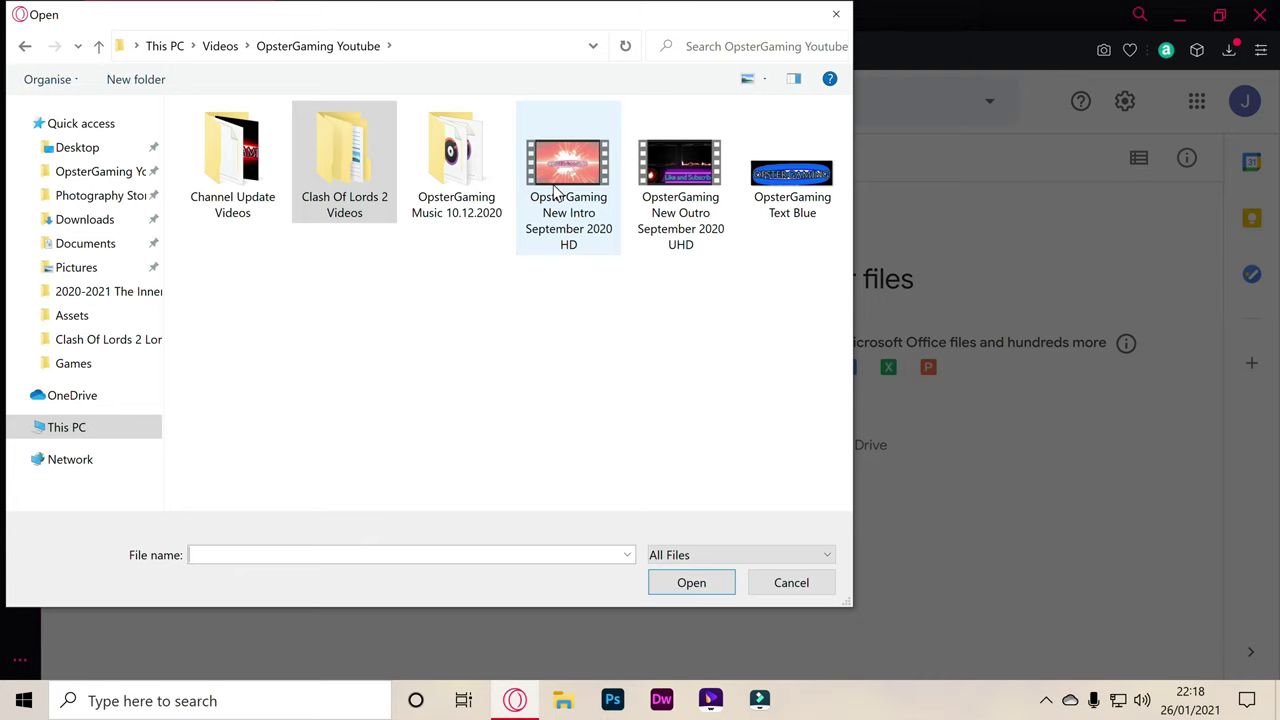
{"action": "double_click", "coordinate": [575, 193]}
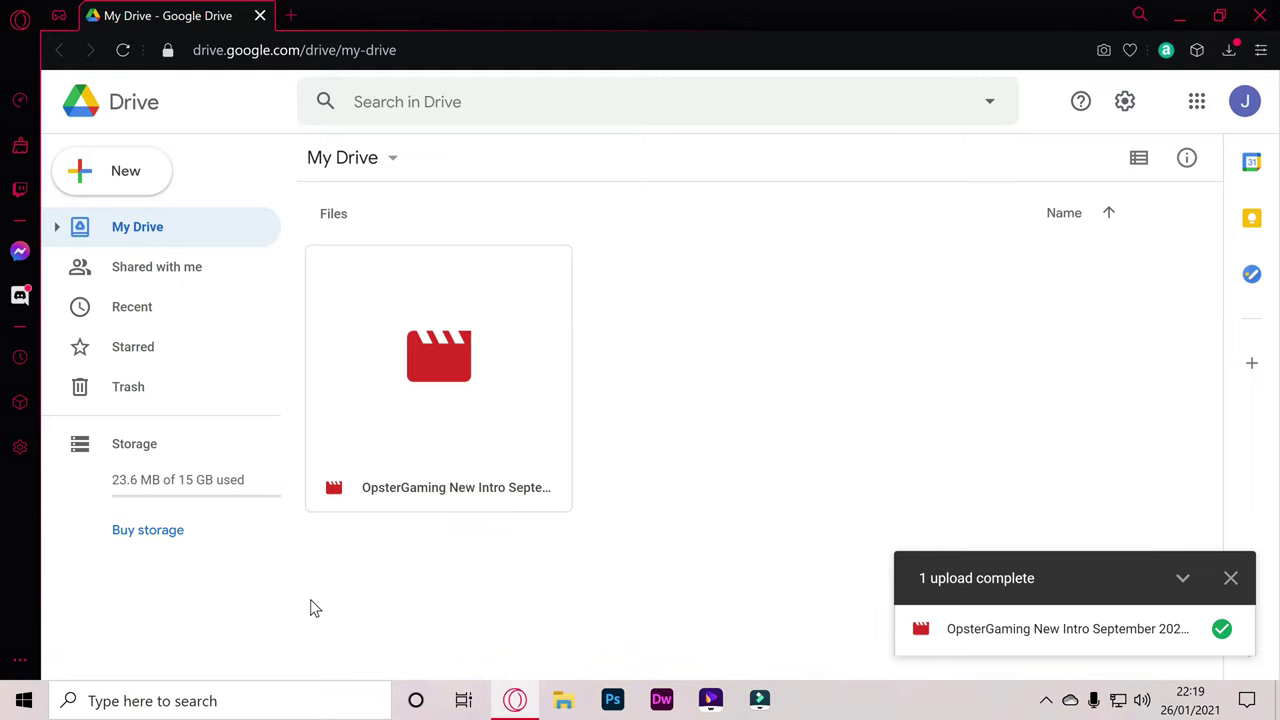
Step: Close the '1 upload complete' panel and select the uploaded intro video
{"action": "left_click", "coordinate": [1240, 586]}
{"action": "left_click", "coordinate": [478, 427]}
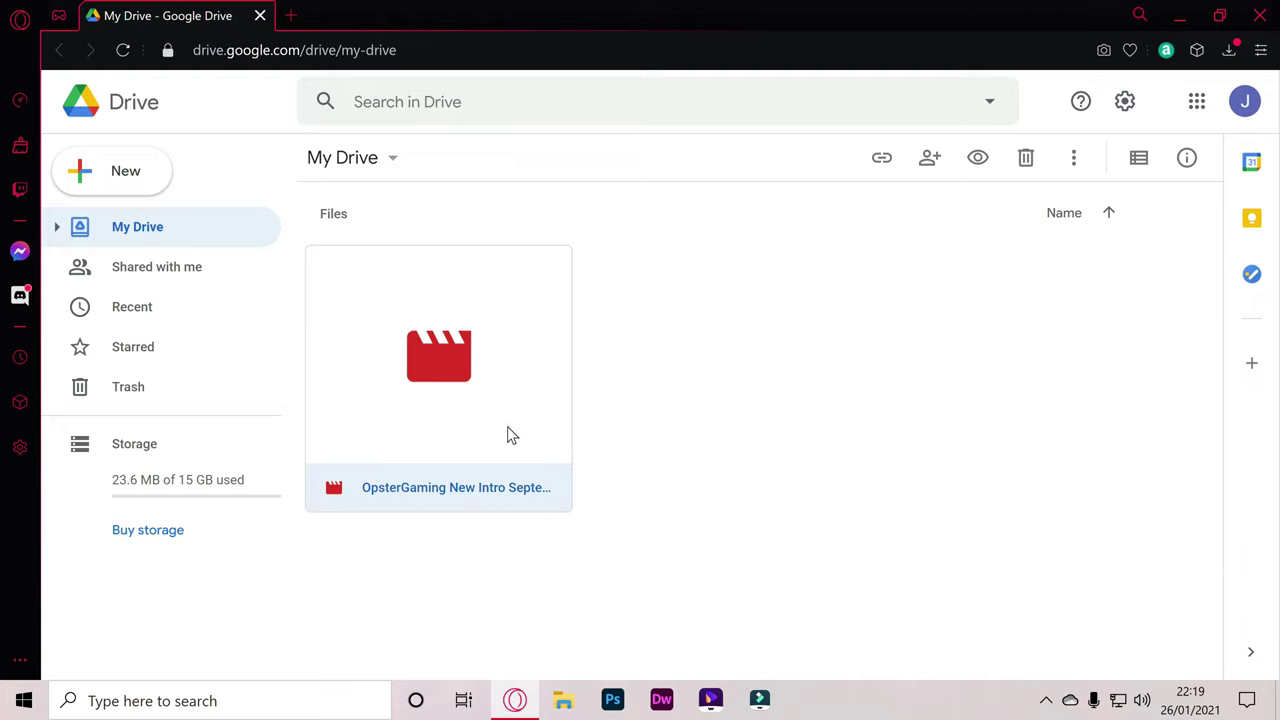
Step: Preview the still-processing intro video, then bring up its Get link sharing panel
{"action": "right_click", "coordinate": [456, 427]}
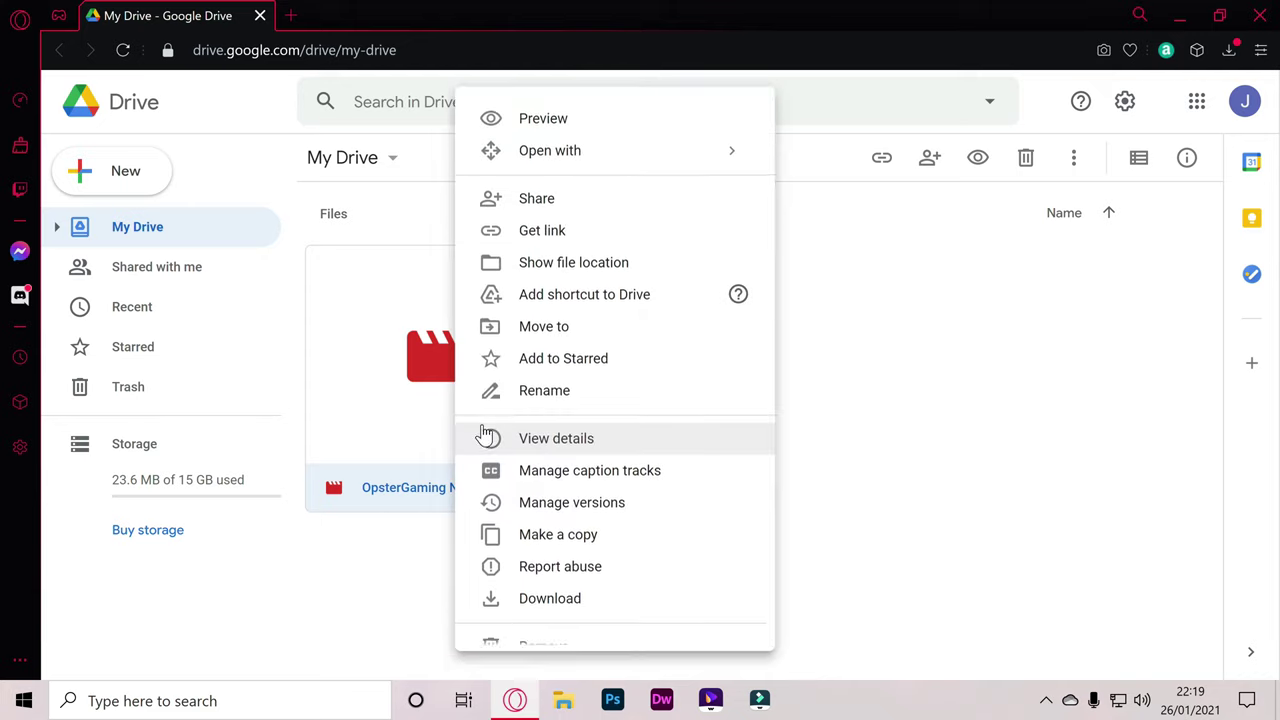
{"action": "double_click", "coordinate": [352, 340]}
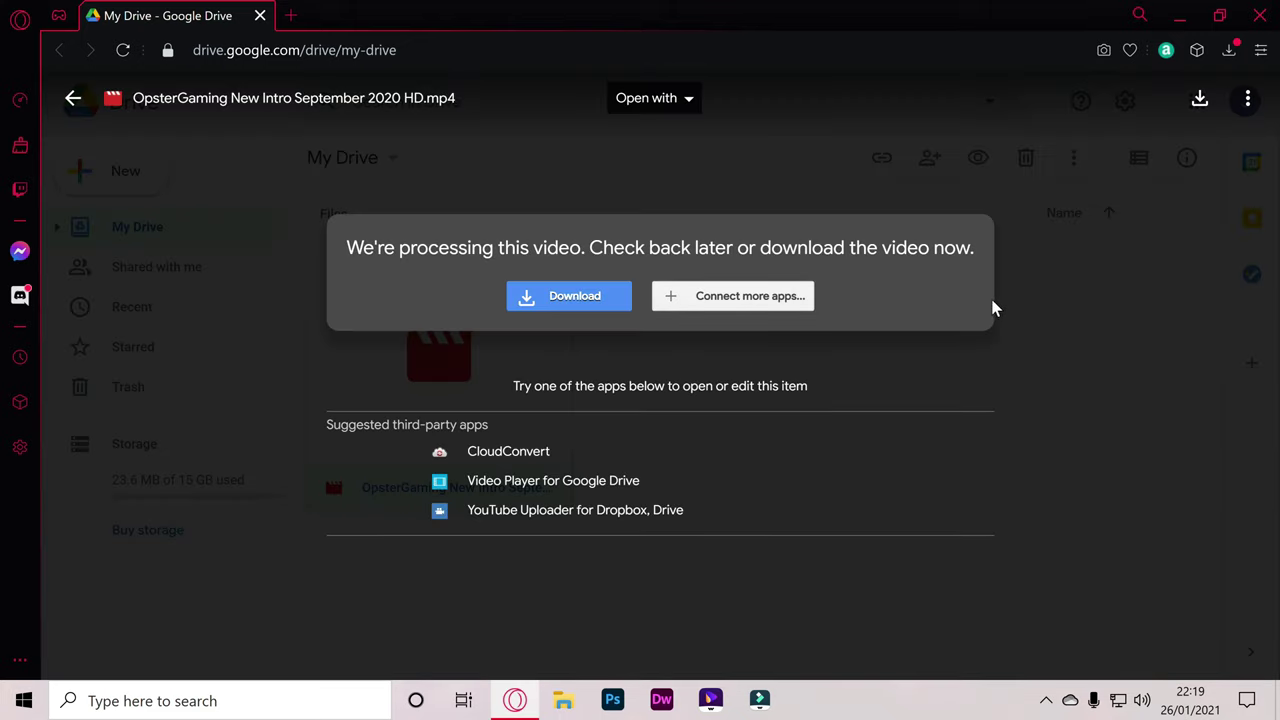
{"action": "left_click", "coordinate": [1053, 270]}
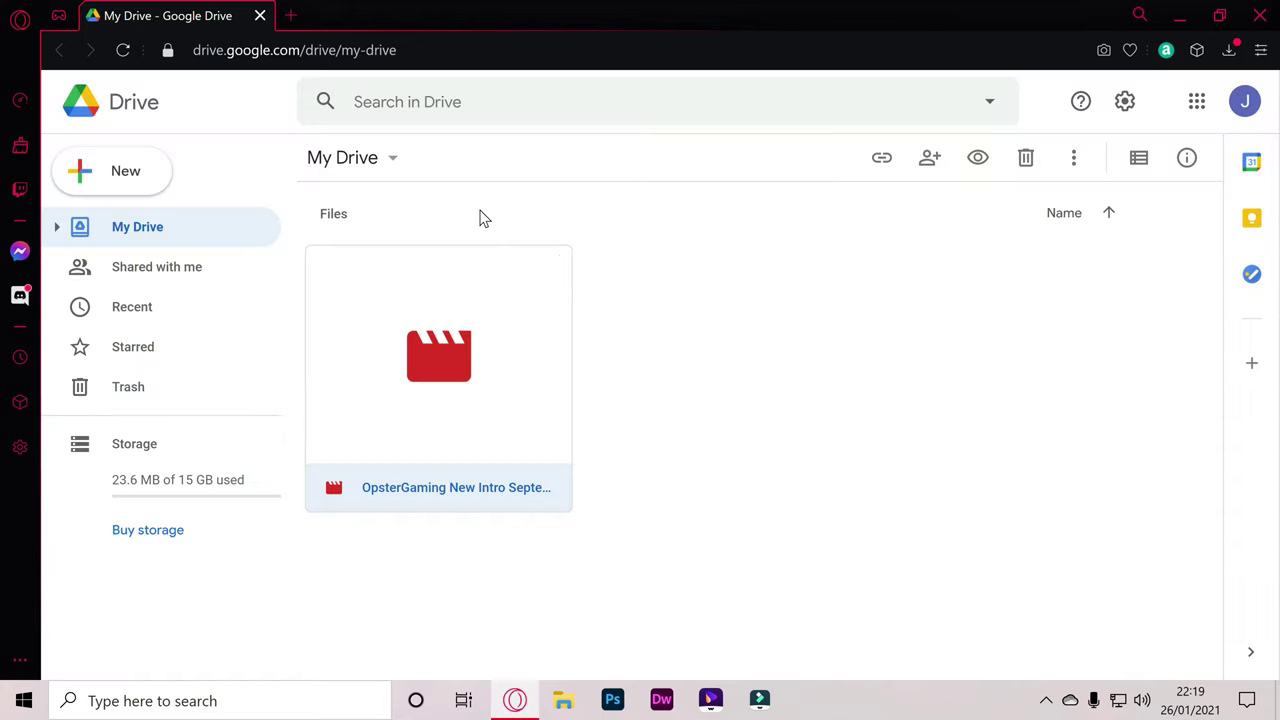
{"action": "right_click", "coordinate": [505, 388]}
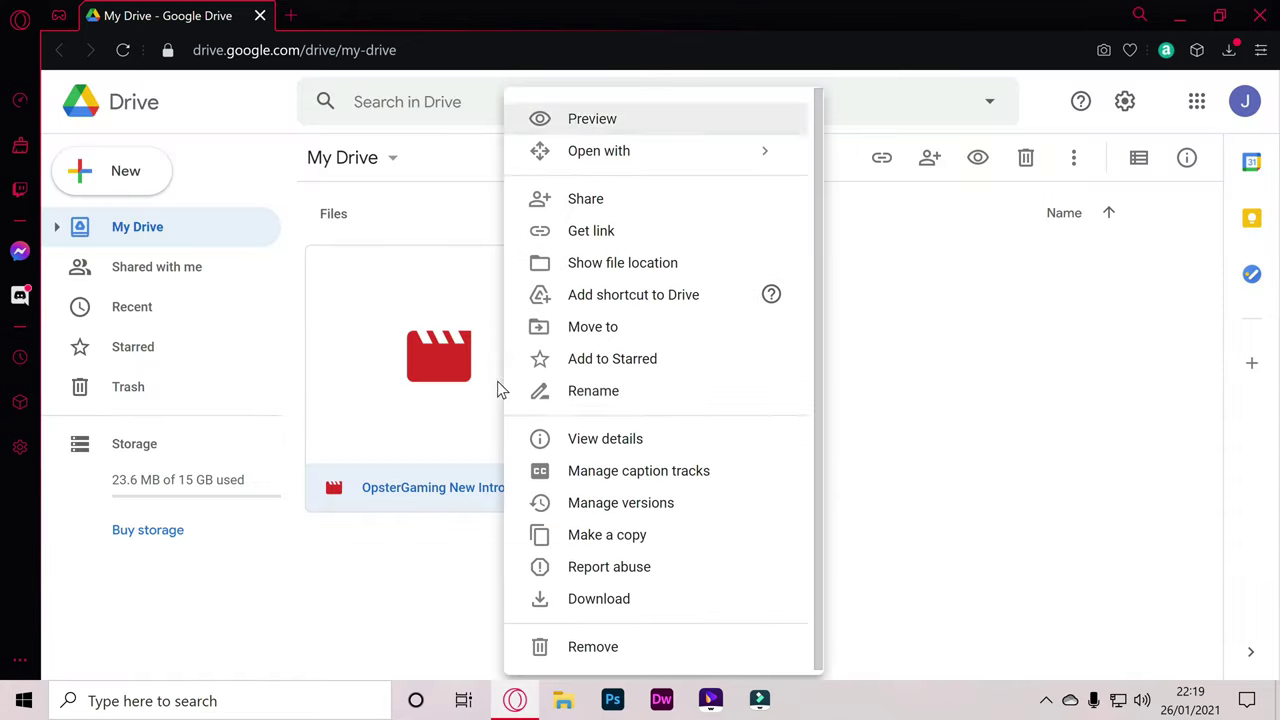
{"action": "right_click", "coordinate": [415, 401]}
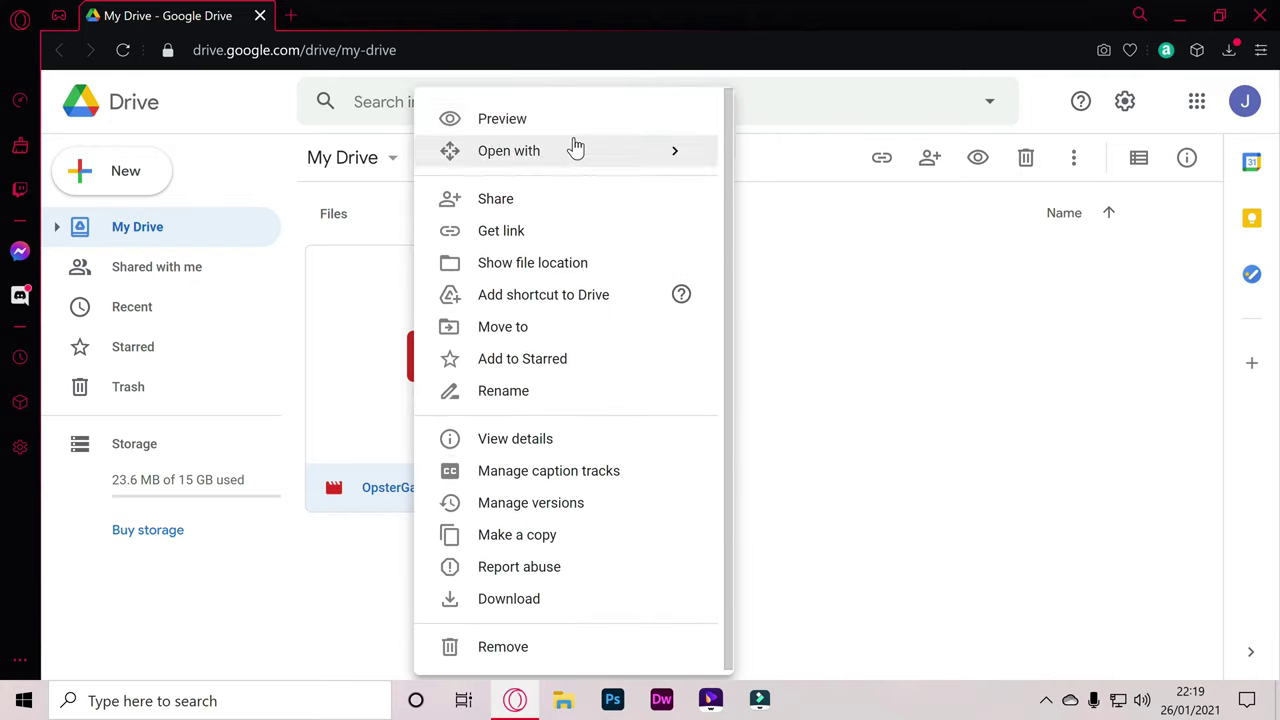
{"action": "mouse_move", "coordinate": [509, 151]}
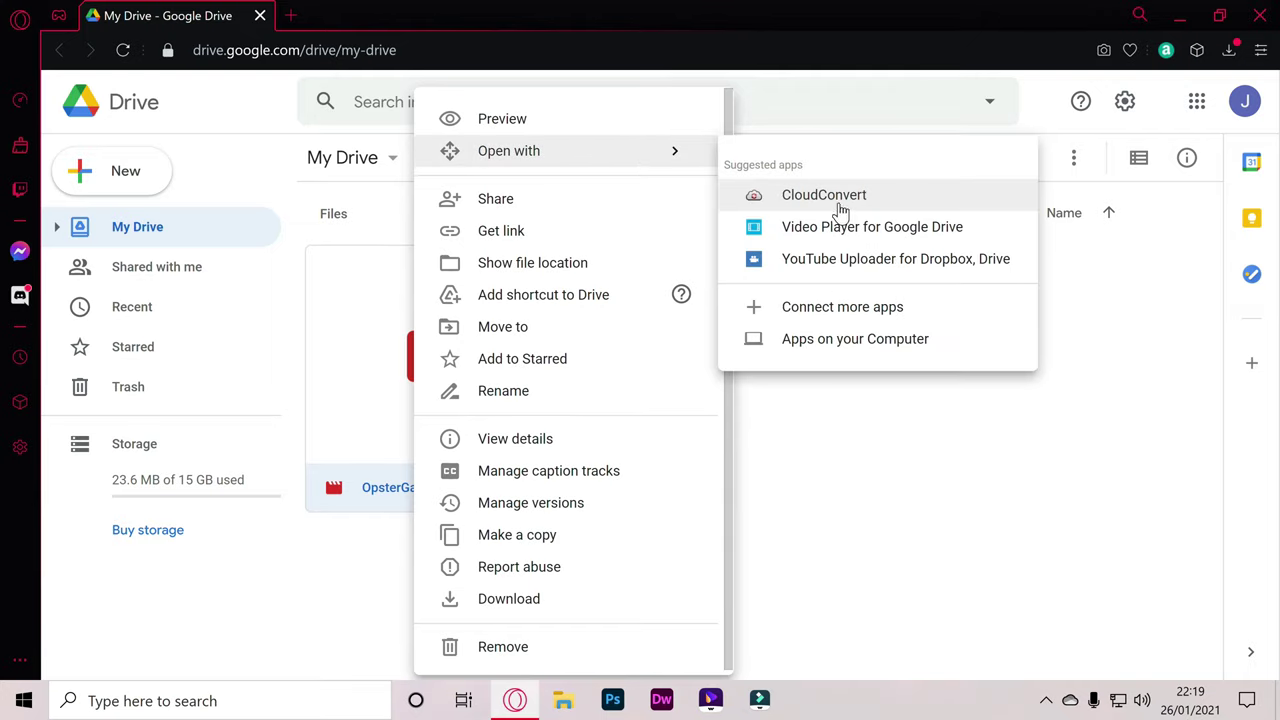
{"action": "left_click", "coordinate": [510, 232]}
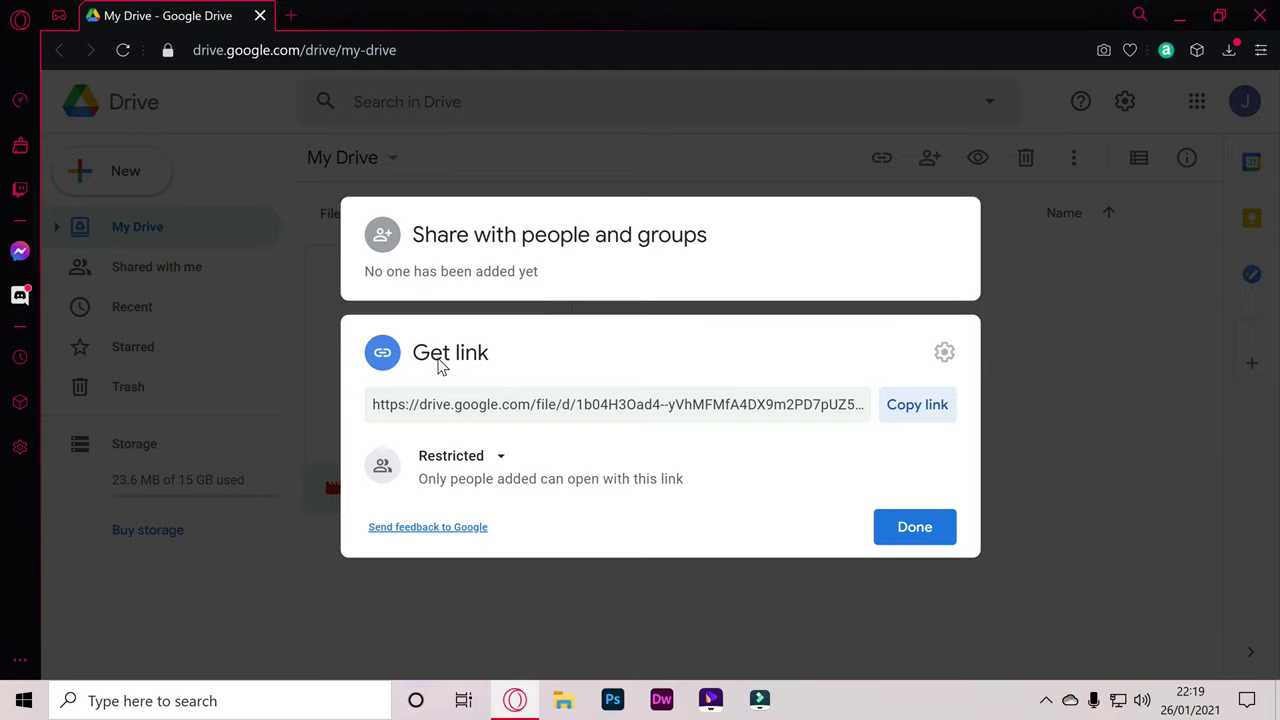
Step: Change the video's link access from Restricted to Anyone with the link as Viewer, and copy the link
{"action": "left_click", "coordinate": [664, 420]}
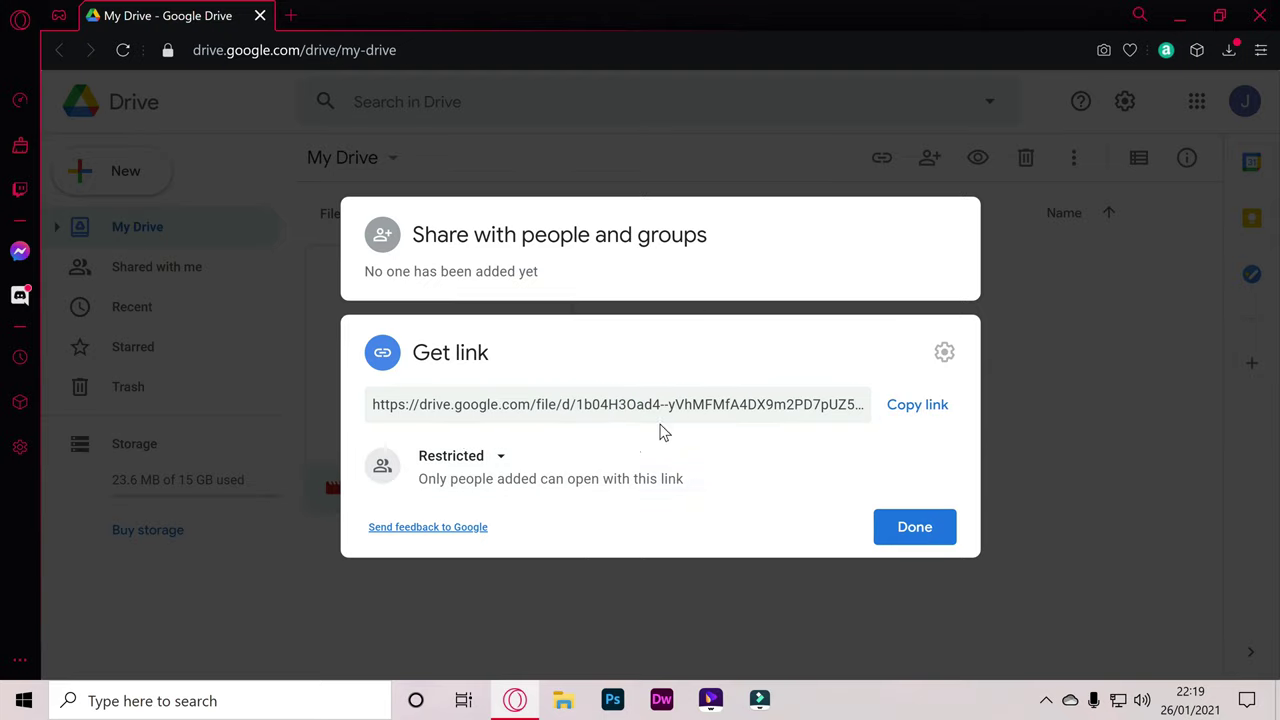
{"action": "left_click", "coordinate": [502, 462]}
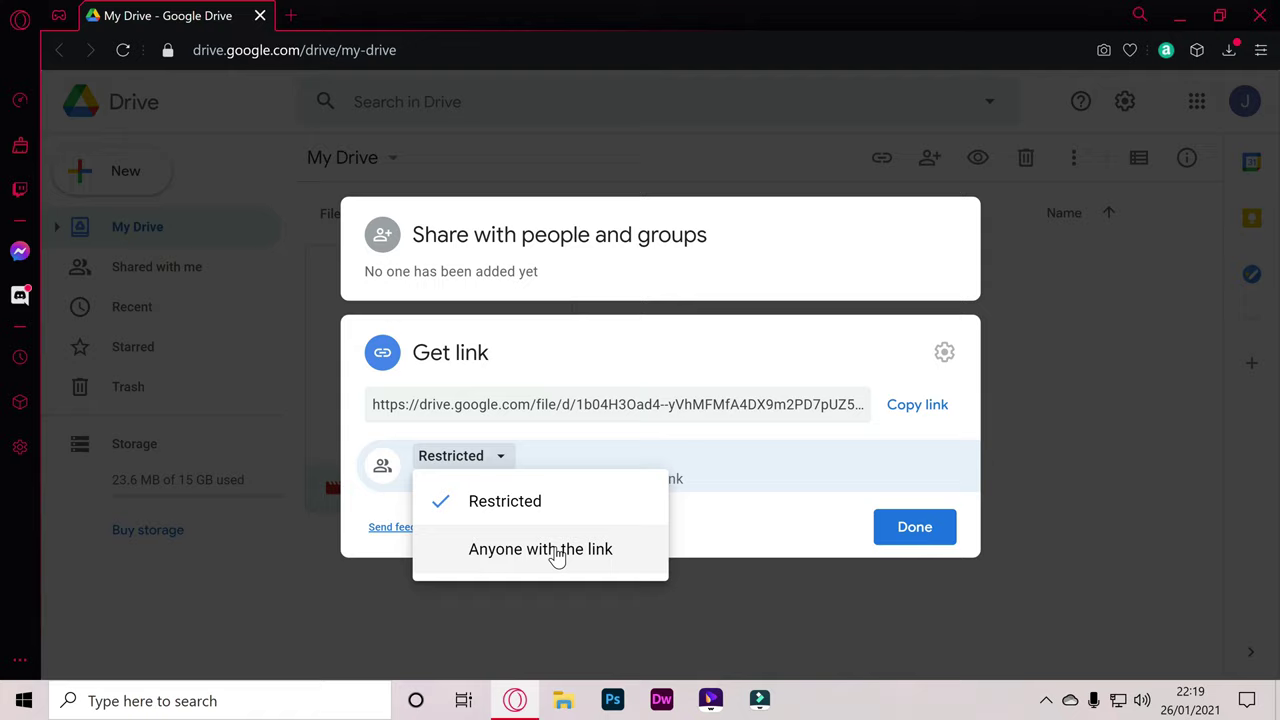
{"action": "left_click", "coordinate": [514, 503]}
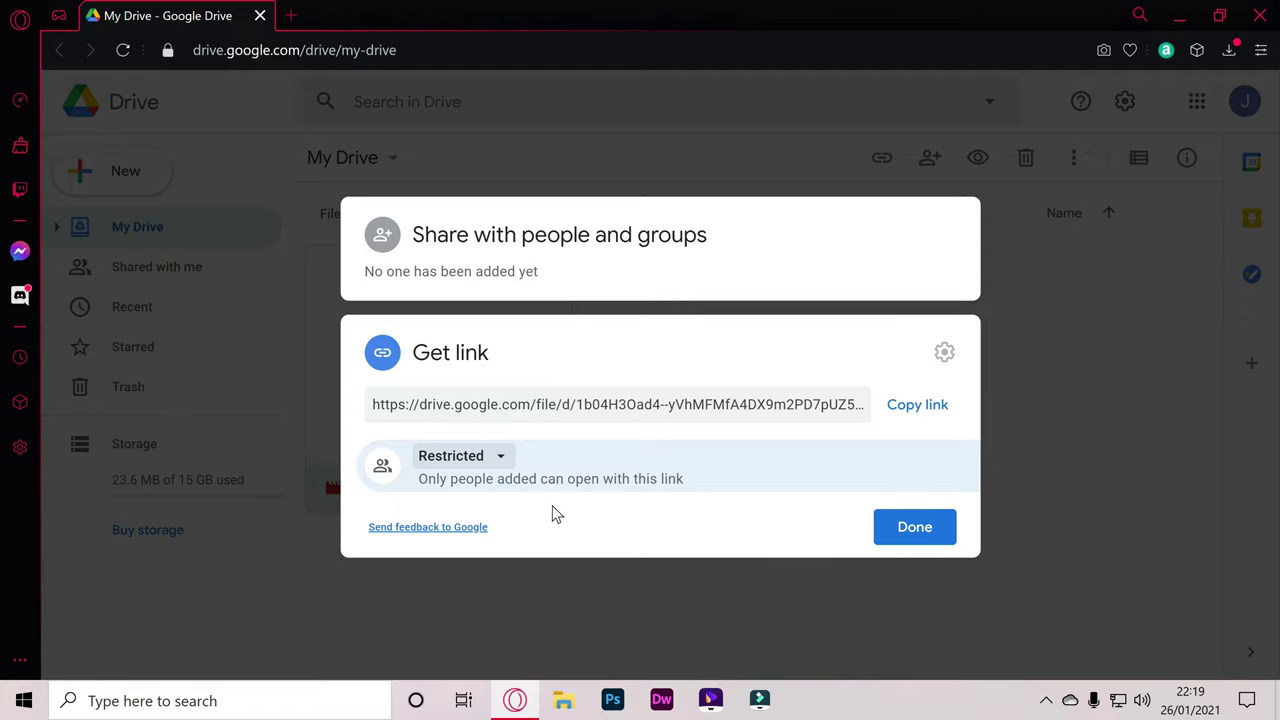
{"action": "left_click", "coordinate": [478, 456]}
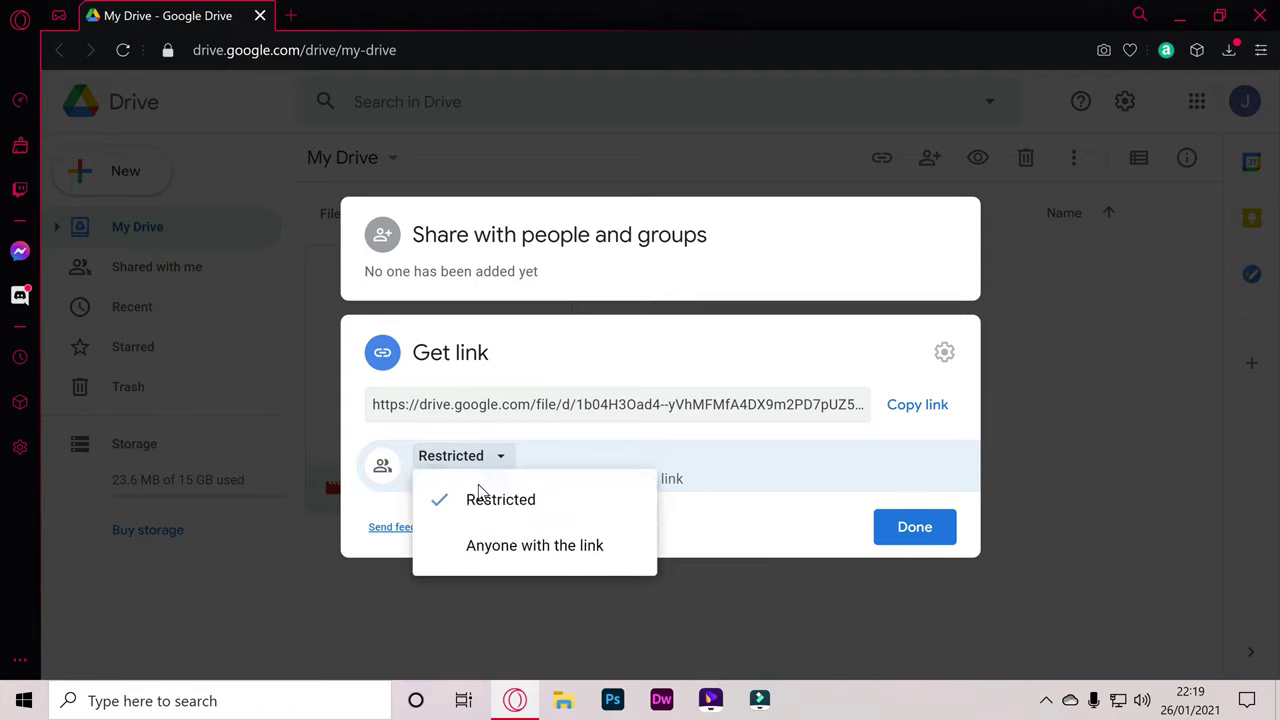
{"action": "left_click", "coordinate": [523, 548]}
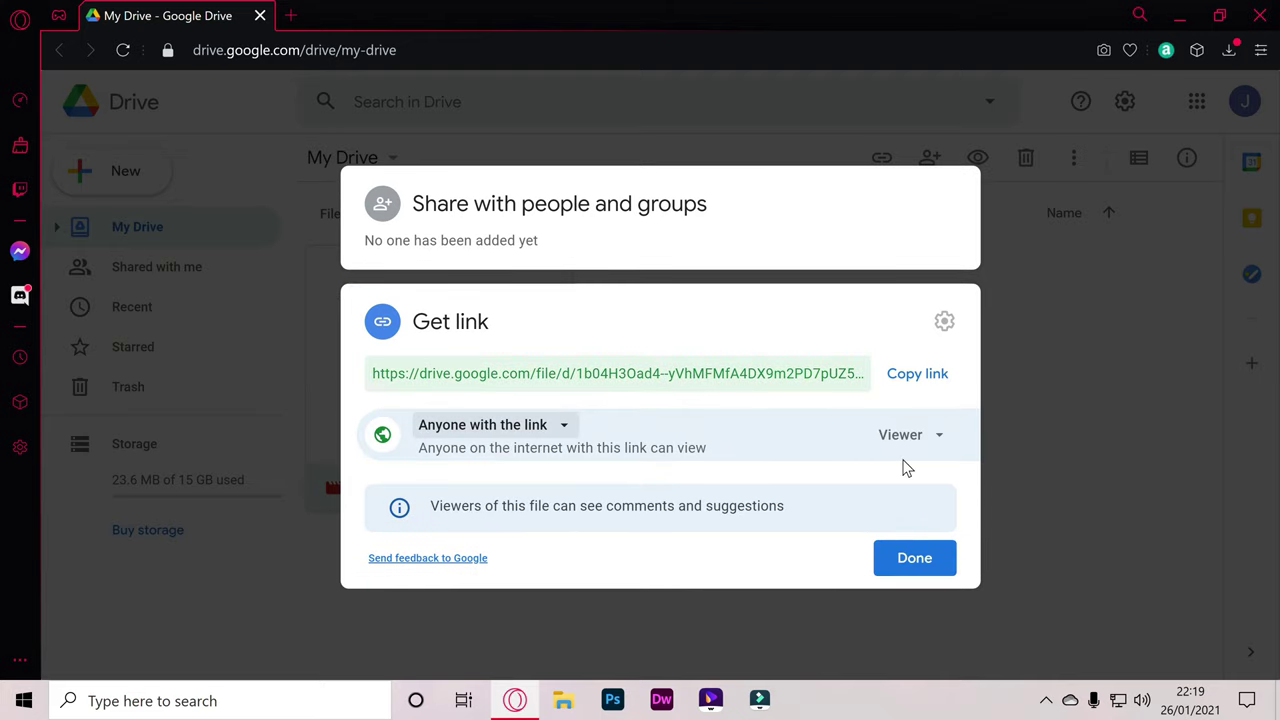
{"action": "left_click", "coordinate": [928, 442]}
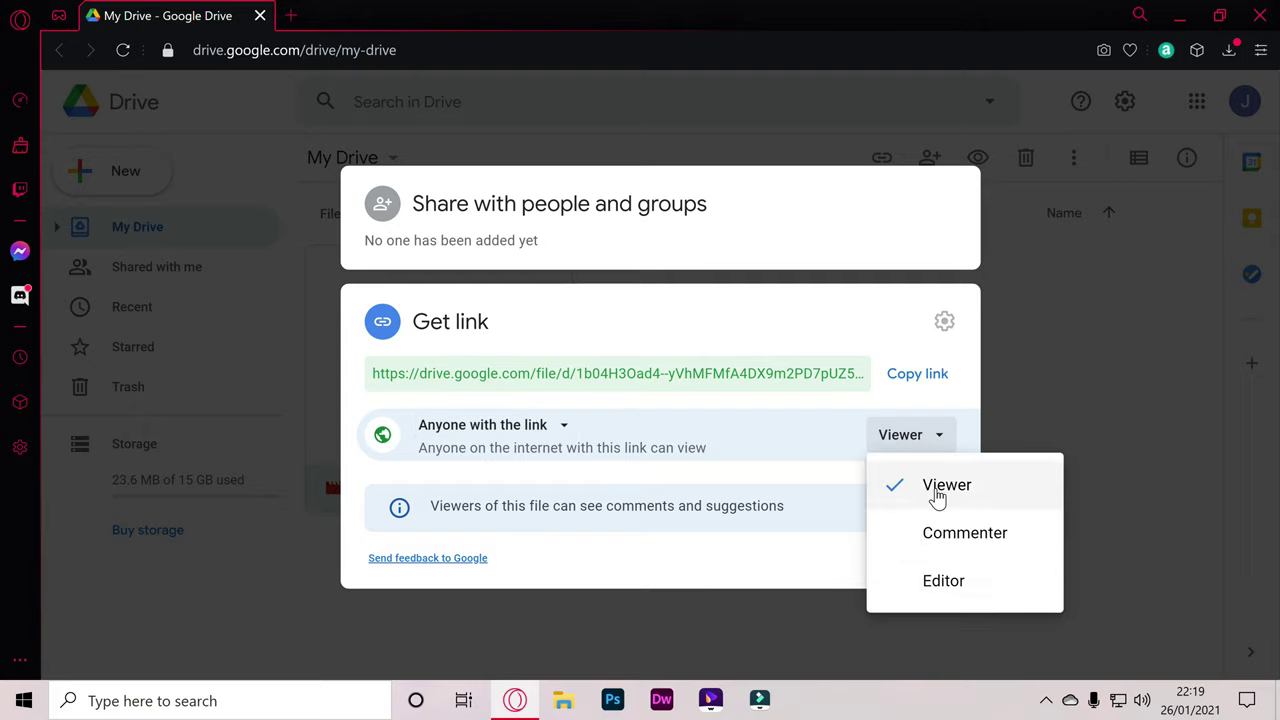
{"action": "left_click", "coordinate": [935, 496]}
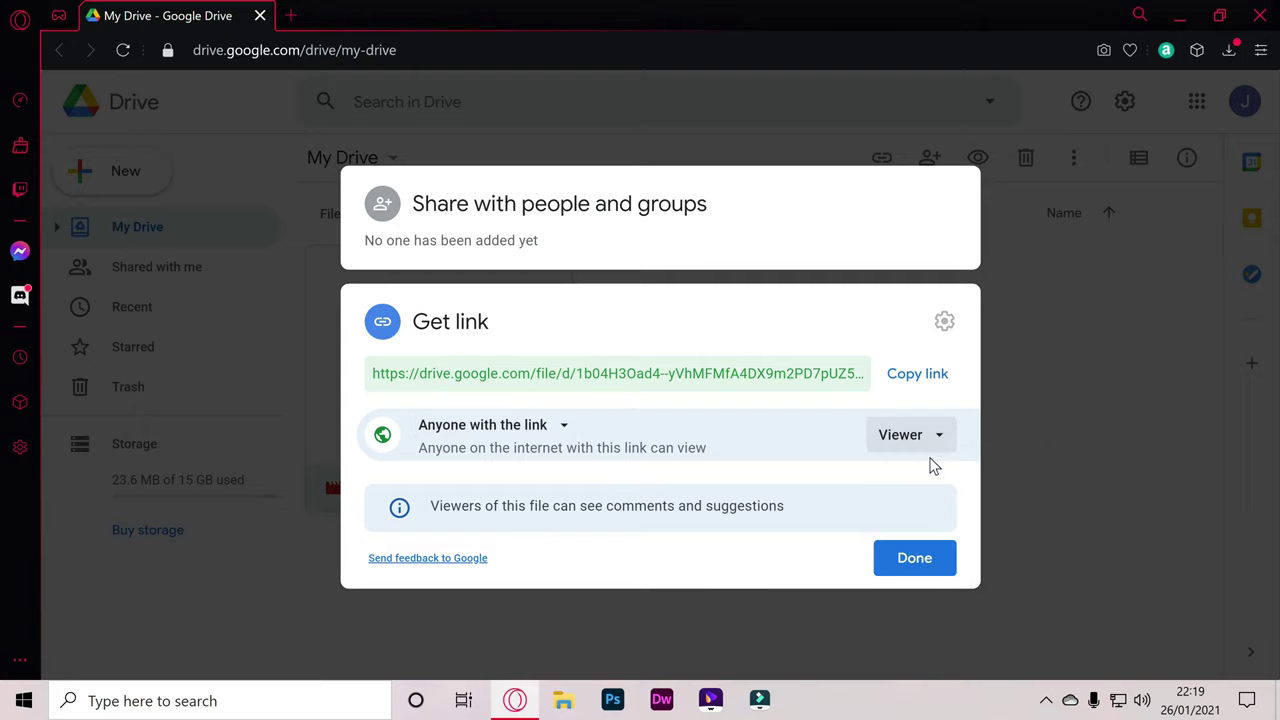
{"action": "left_click", "coordinate": [920, 377]}
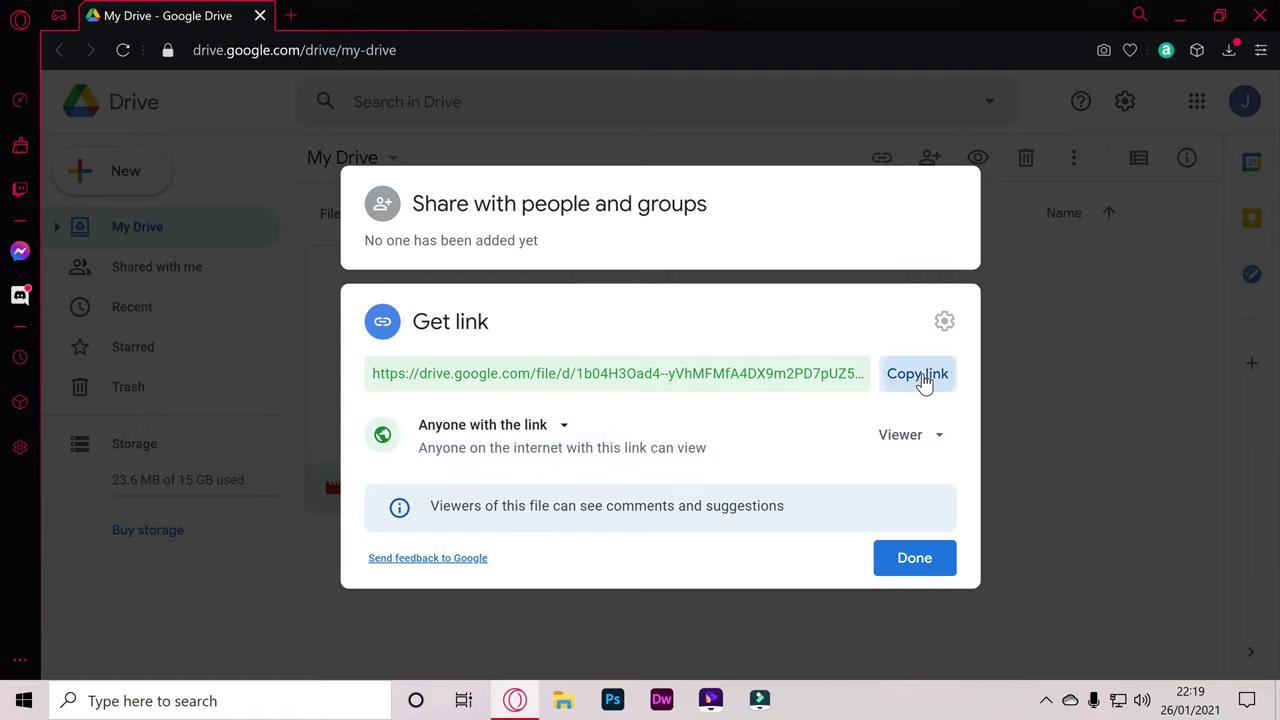
Step: Finish with the sharing dialog, then remove the intro video from My Drive to the trash
{"action": "left_click", "coordinate": [926, 580]}
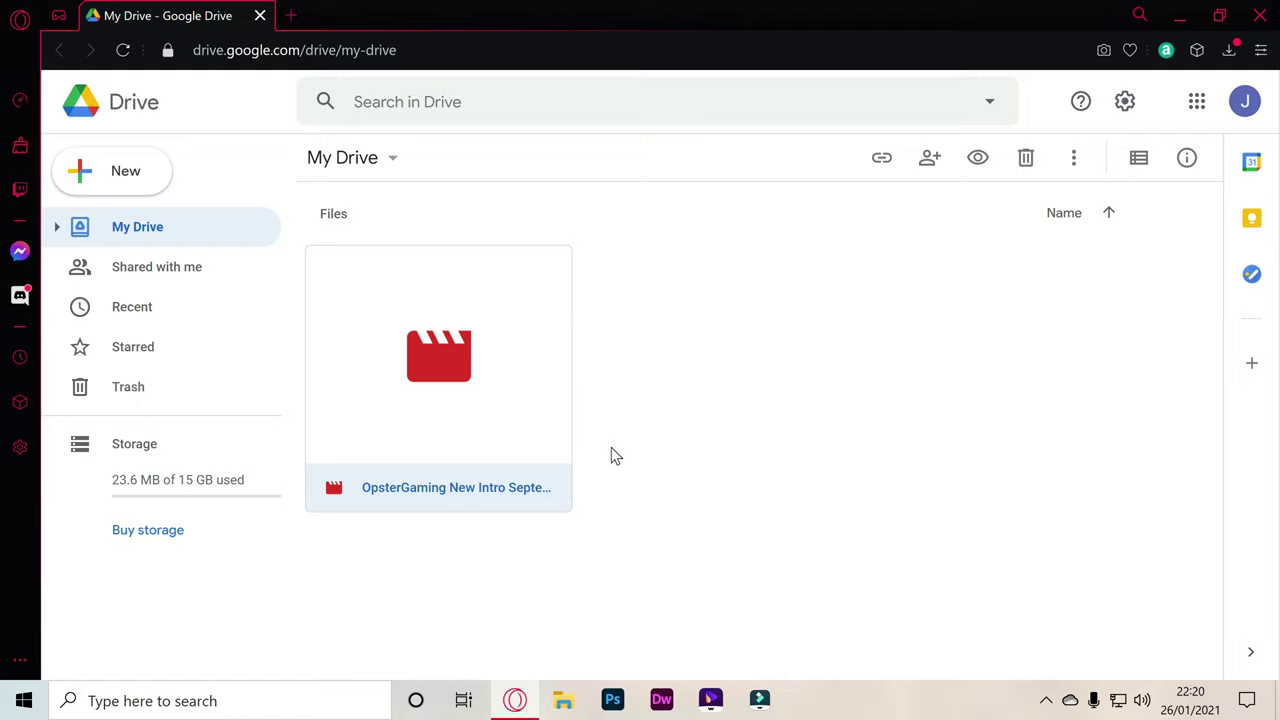
{"action": "right_click", "coordinate": [510, 414]}
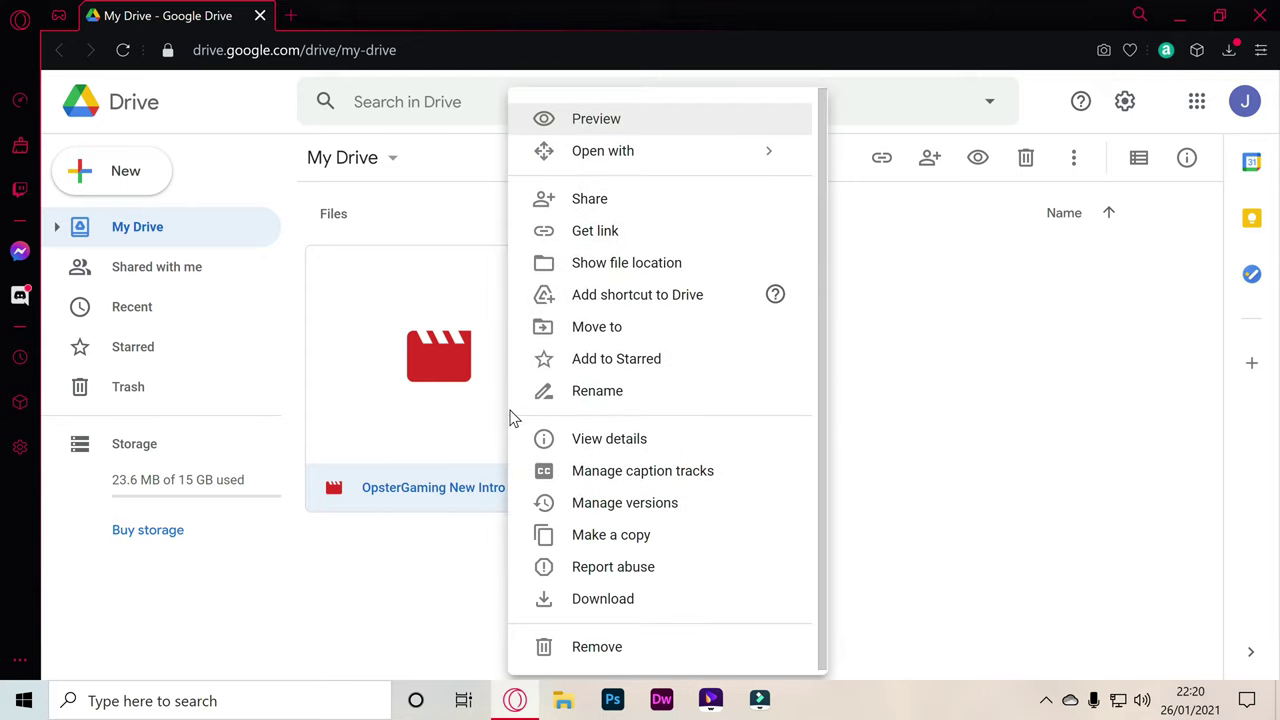
{"action": "left_click", "coordinate": [630, 652]}
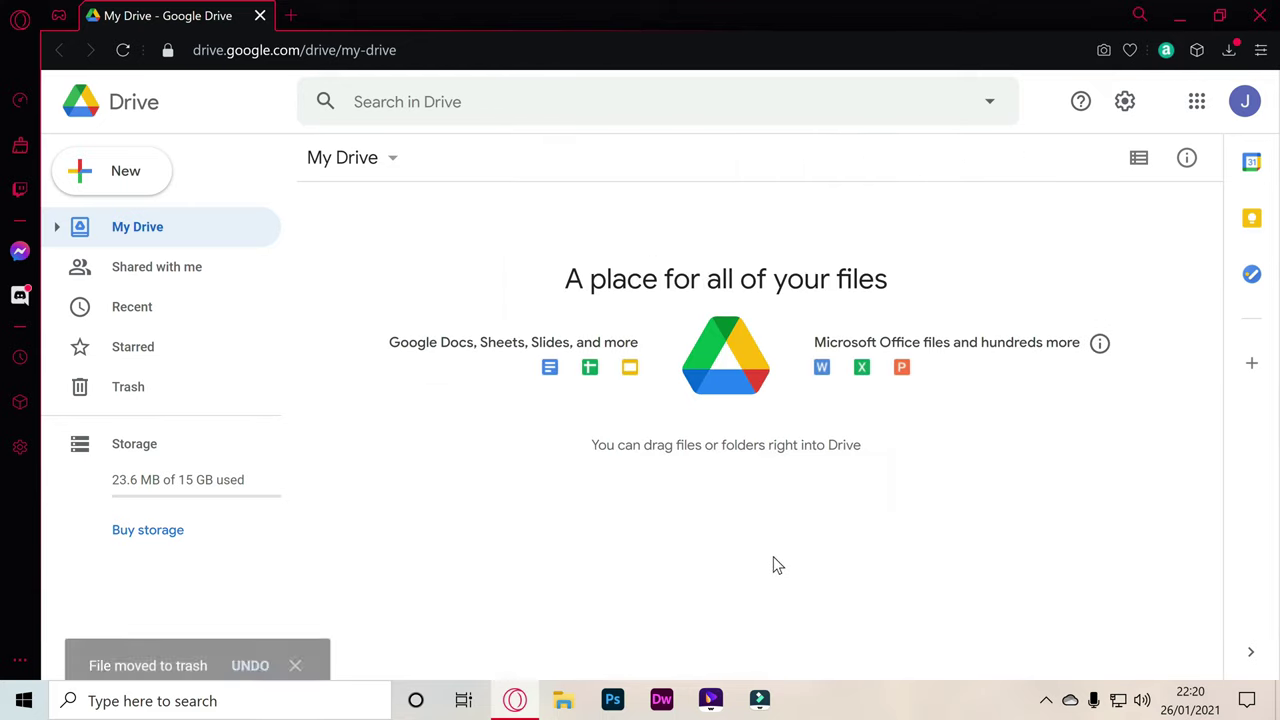